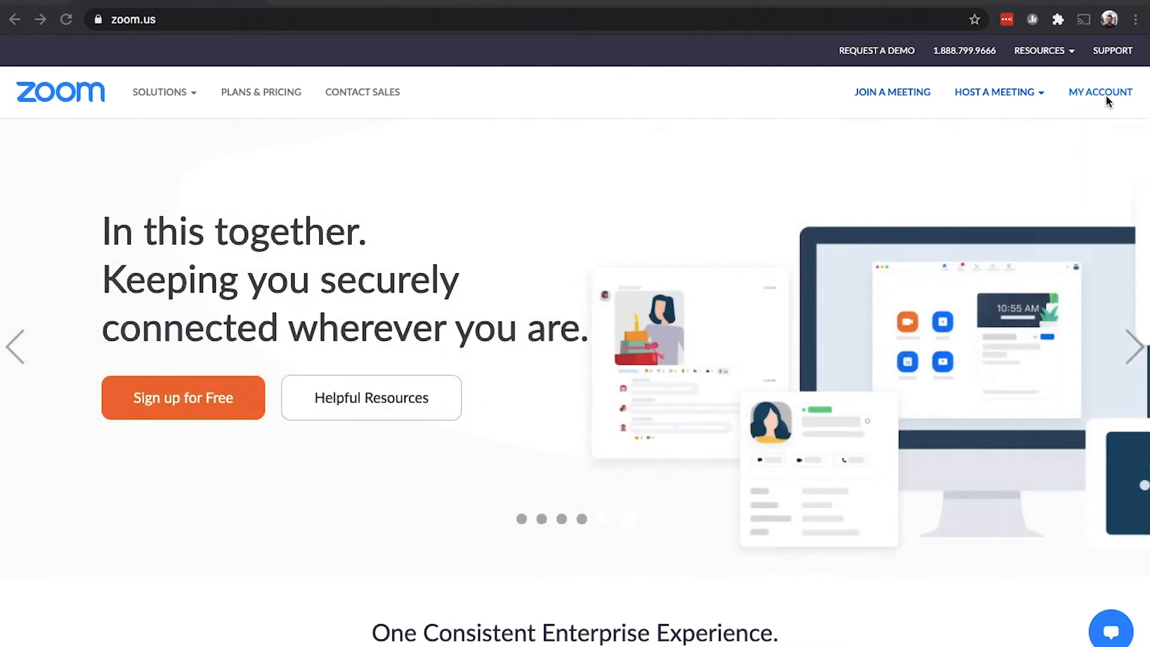
- Go from the profile page to Settings and jump to the In Meeting (Advanced) section
{"action": "left_click", "coordinate": [1107, 94]}
{"action": "left_click", "coordinate": [1109, 93]}
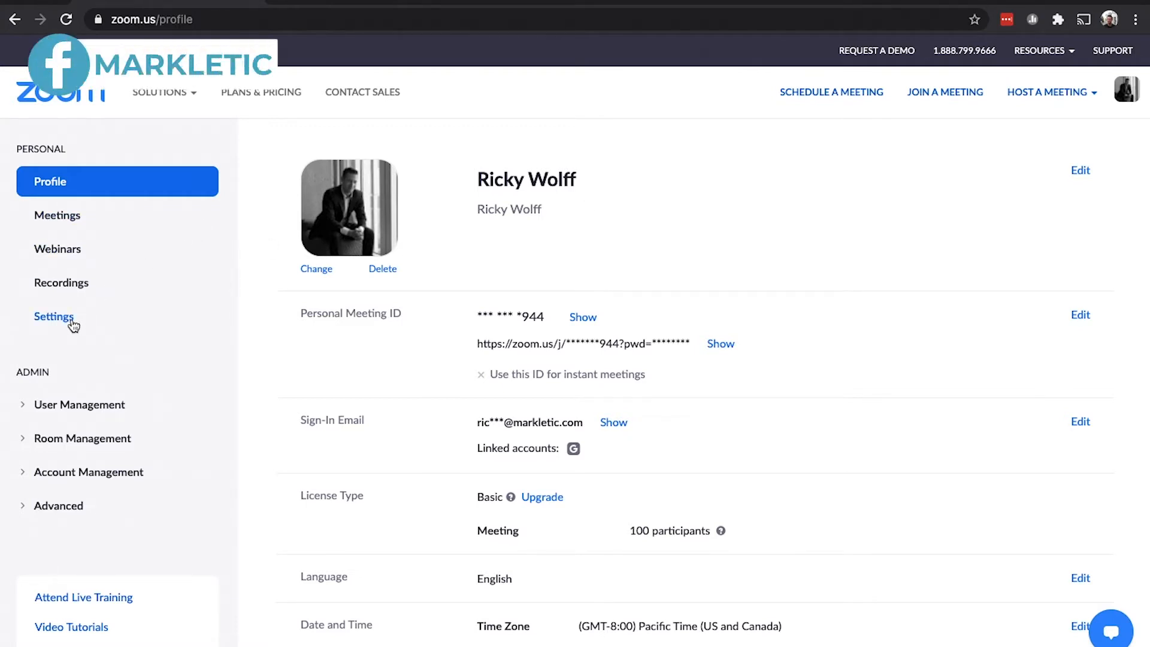
{"action": "left_click", "coordinate": [71, 322]}
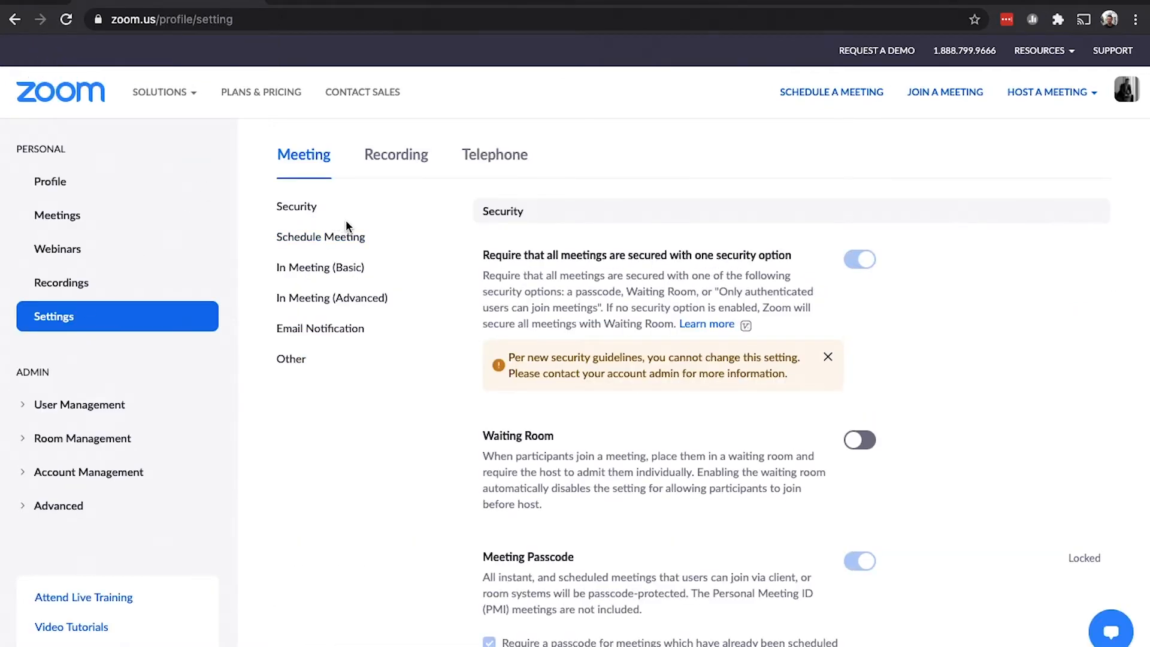
{"action": "left_click", "coordinate": [307, 303]}
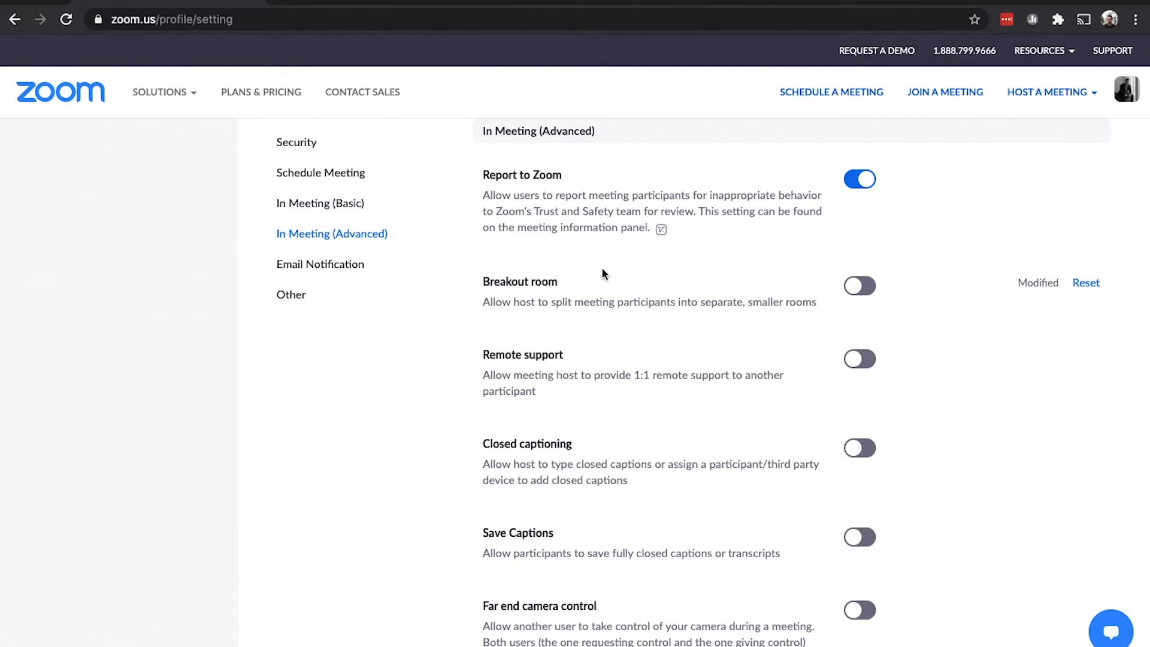
- Switch on the Breakout room setting, keeping host pre-assignment when scheduling allowed
{"action": "left_click", "coordinate": [857, 289]}
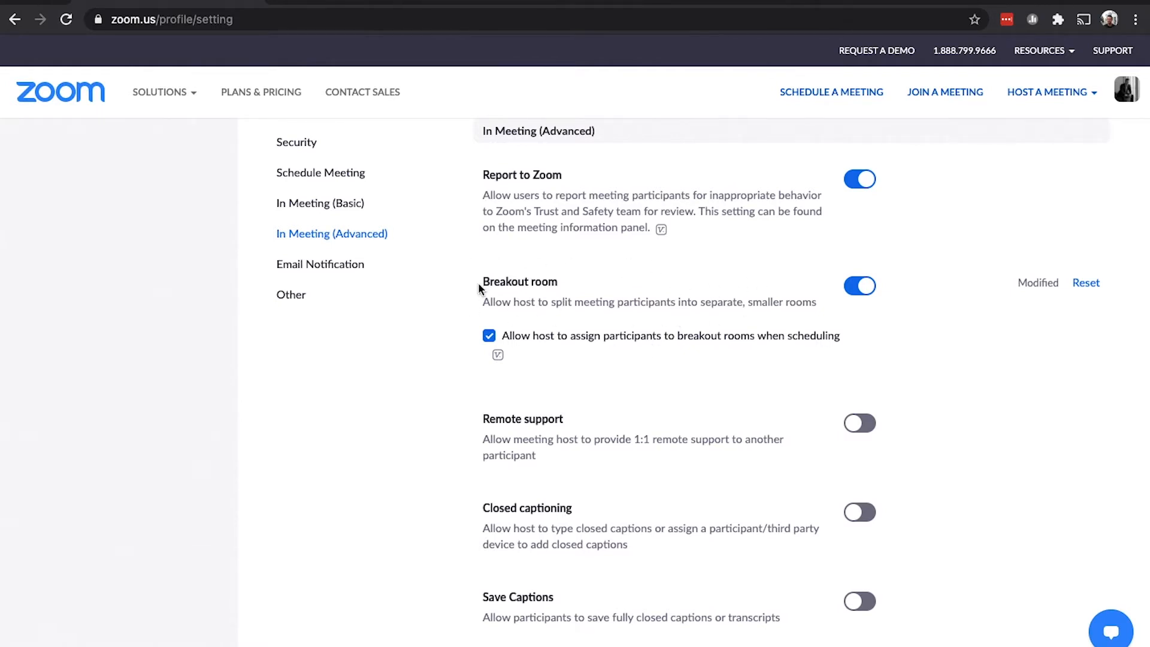
{"action": "scroll", "coordinate": [479, 286], "scroll_direction": "down", "scroll_amount": 1}
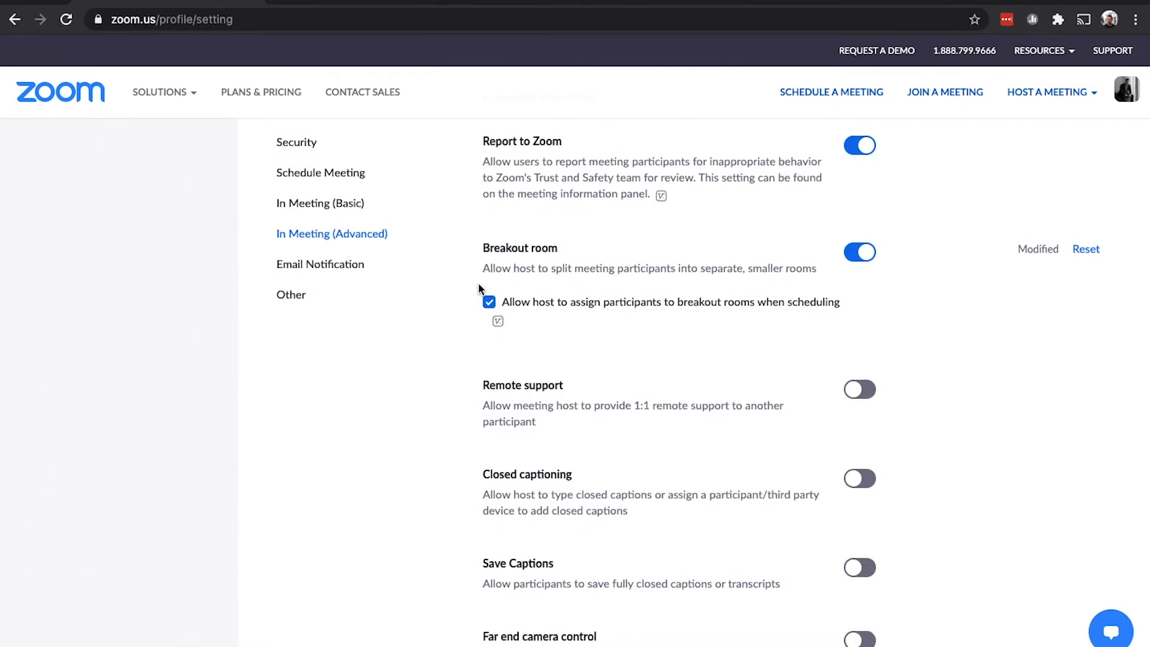
{"action": "scroll", "coordinate": [478, 287], "scroll_direction": "down", "scroll_amount": 3}
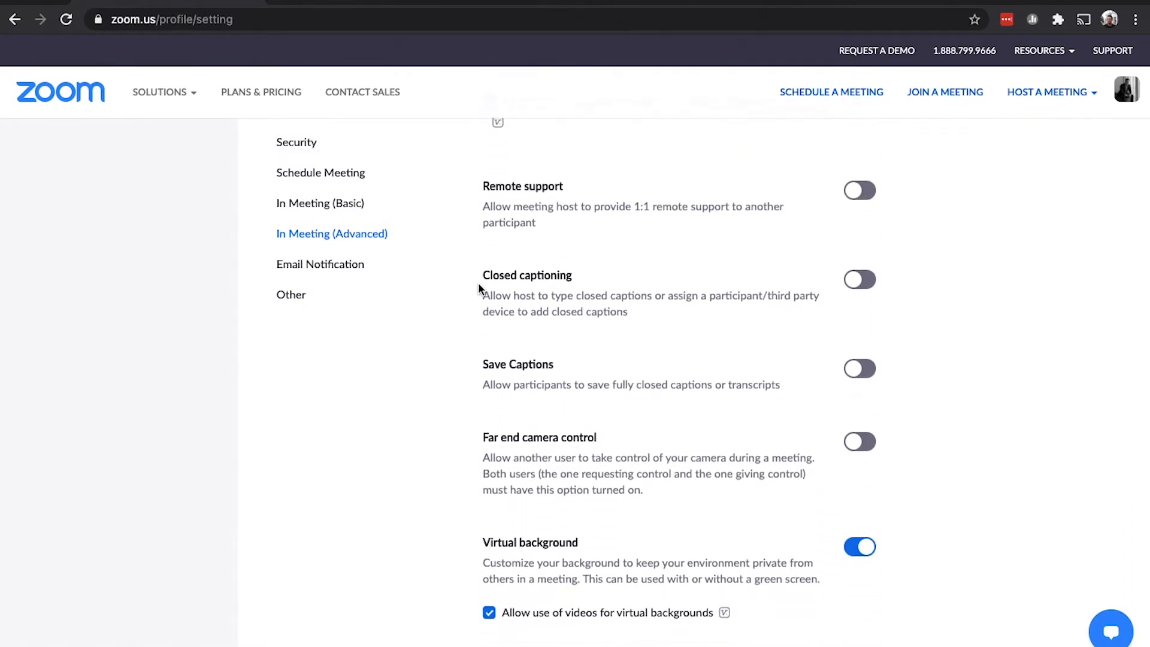
{"action": "scroll", "coordinate": [478, 288], "scroll_direction": "up", "scroll_amount": 6}
{"action": "scroll", "coordinate": [478, 286], "scroll_direction": "up", "scroll_amount": 20}
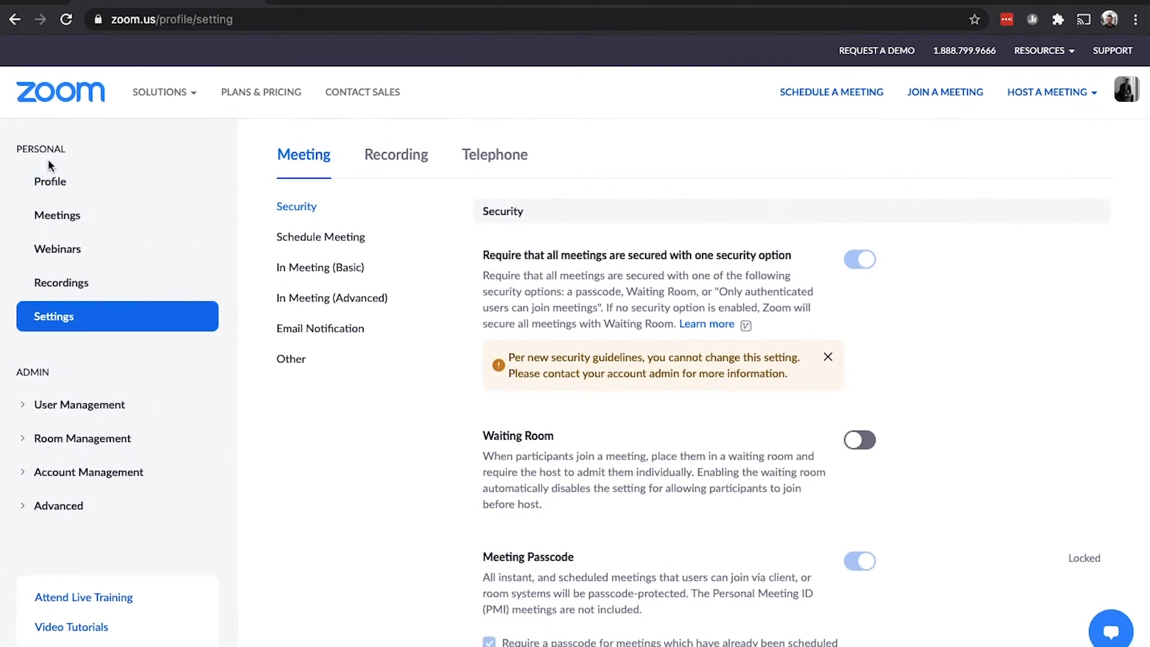
- Return to Profile, view the empty Meetings list, and begin scheduling a new meeting
{"action": "left_click", "coordinate": [51, 186]}
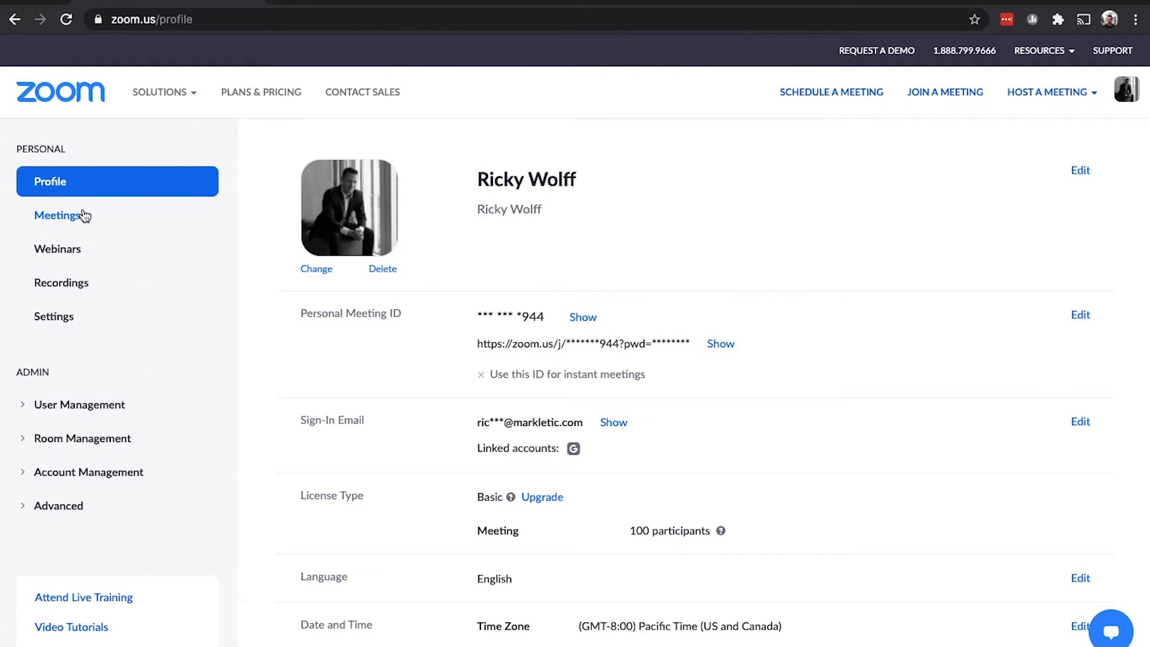
{"action": "left_click", "coordinate": [63, 218]}
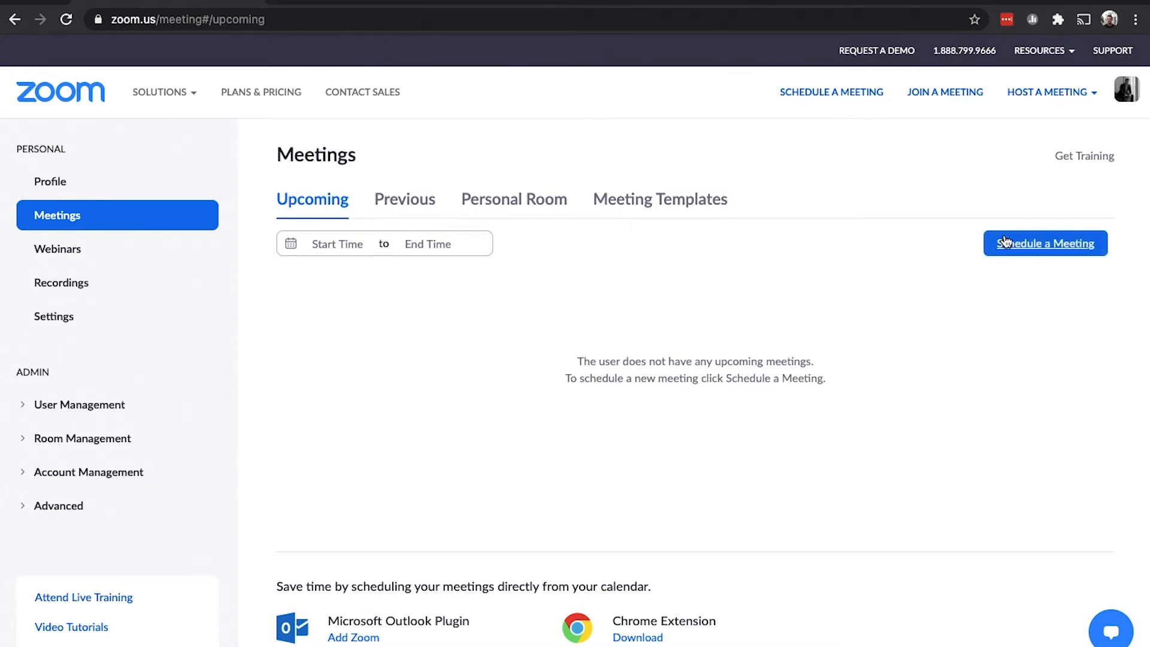
{"action": "left_click", "coordinate": [1026, 246]}
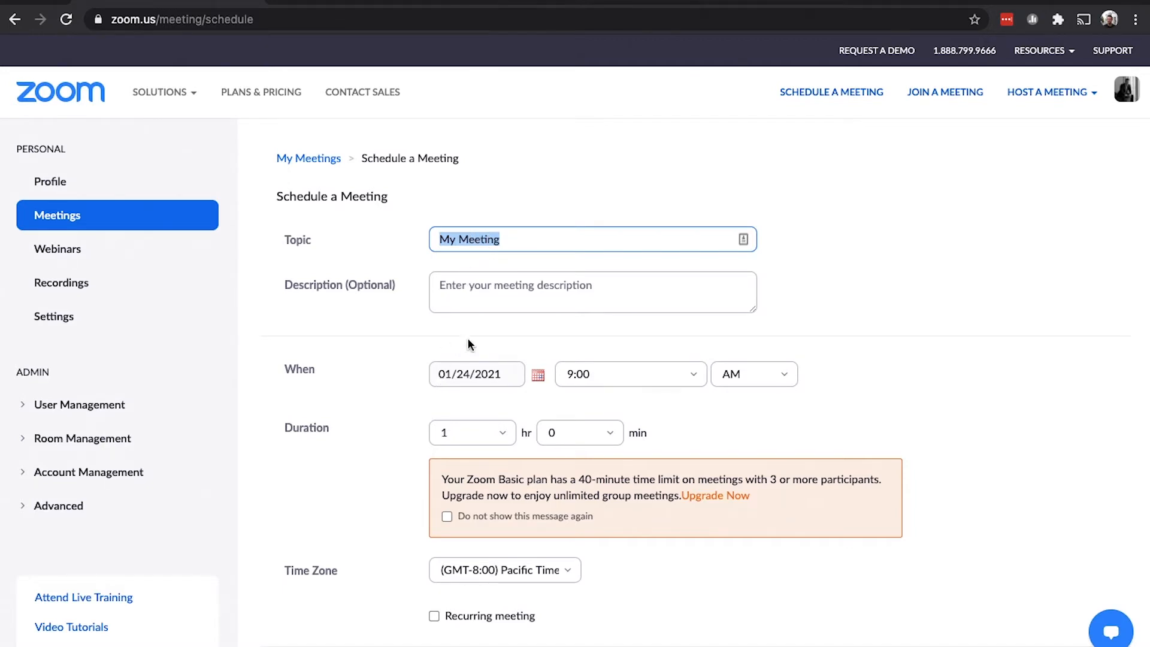
- Tick Breakout Room pre-assign in the meeting options and start creating rooms
{"action": "scroll", "coordinate": [402, 374], "scroll_direction": "down", "scroll_amount": 3}
{"action": "scroll", "coordinate": [401, 372], "scroll_direction": "down", "scroll_amount": 3}
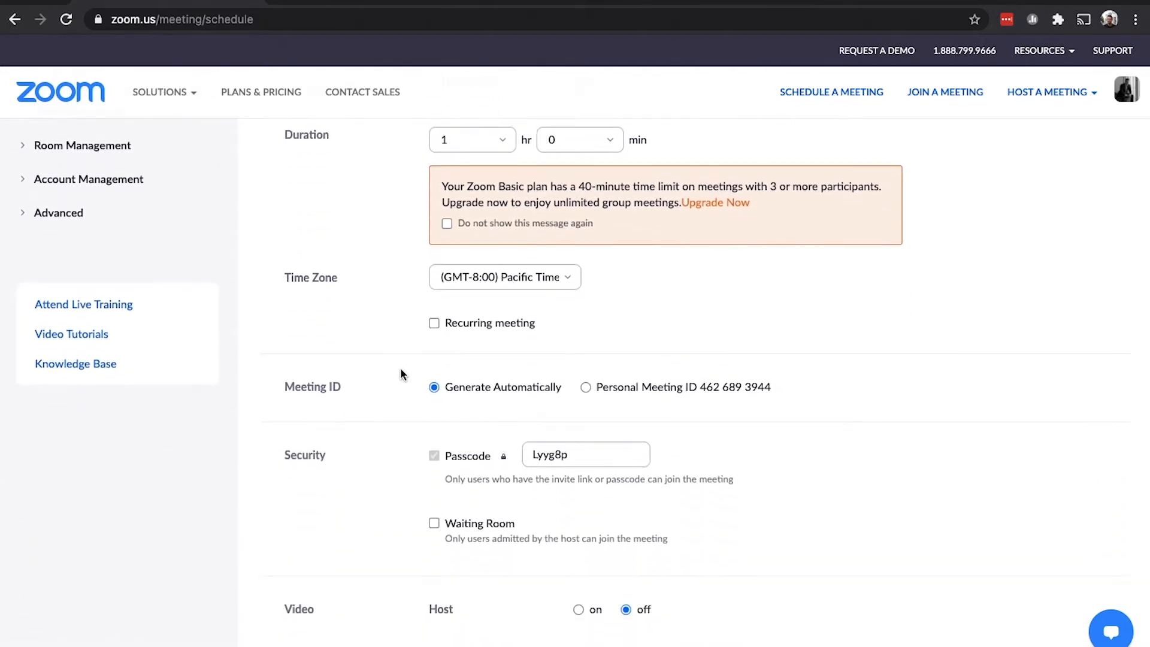
{"action": "scroll", "coordinate": [401, 369], "scroll_direction": "up", "scroll_amount": 6}
{"action": "scroll", "coordinate": [400, 369], "scroll_direction": "down", "scroll_amount": 12}
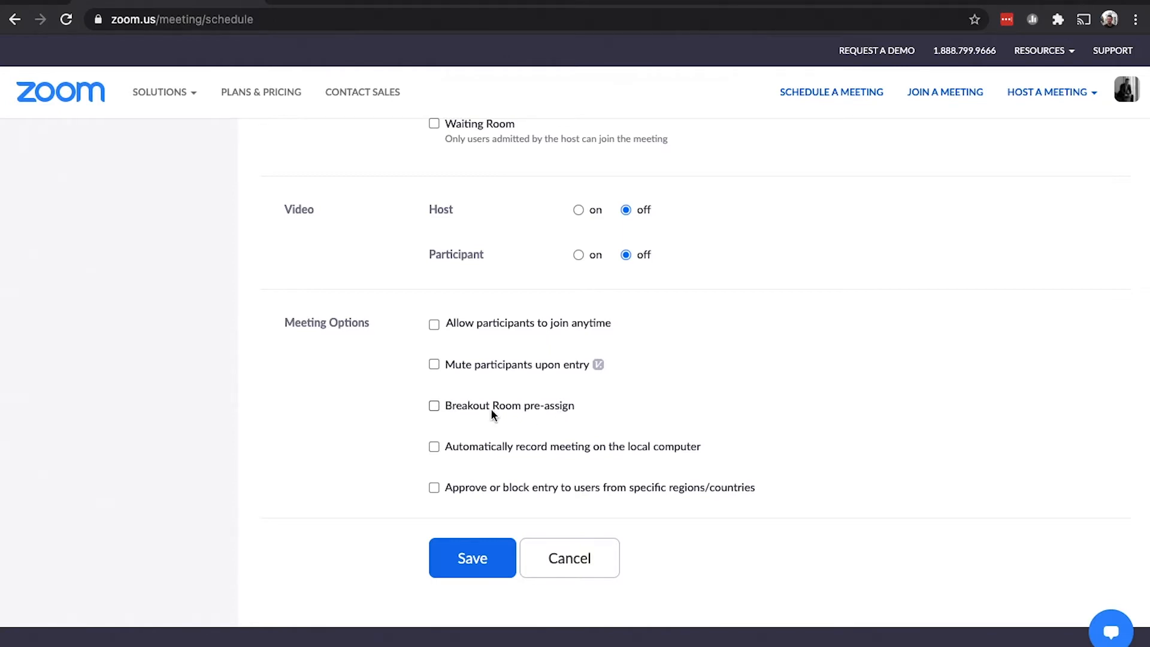
{"action": "left_click", "coordinate": [435, 407]}
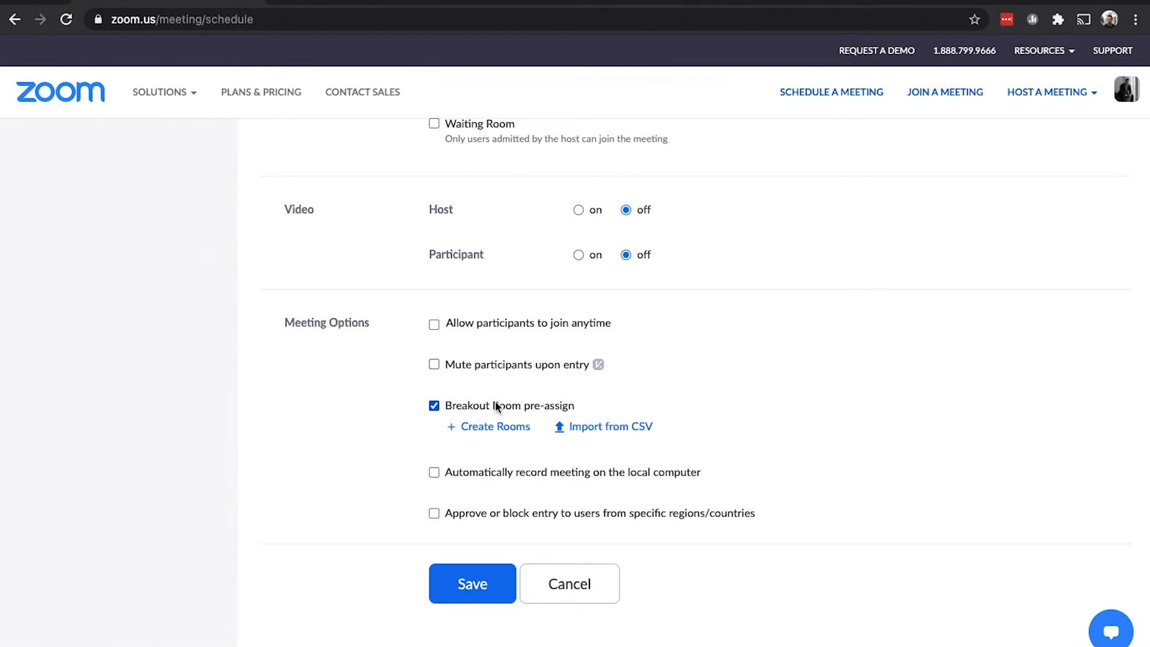
{"action": "left_click", "coordinate": [489, 427]}
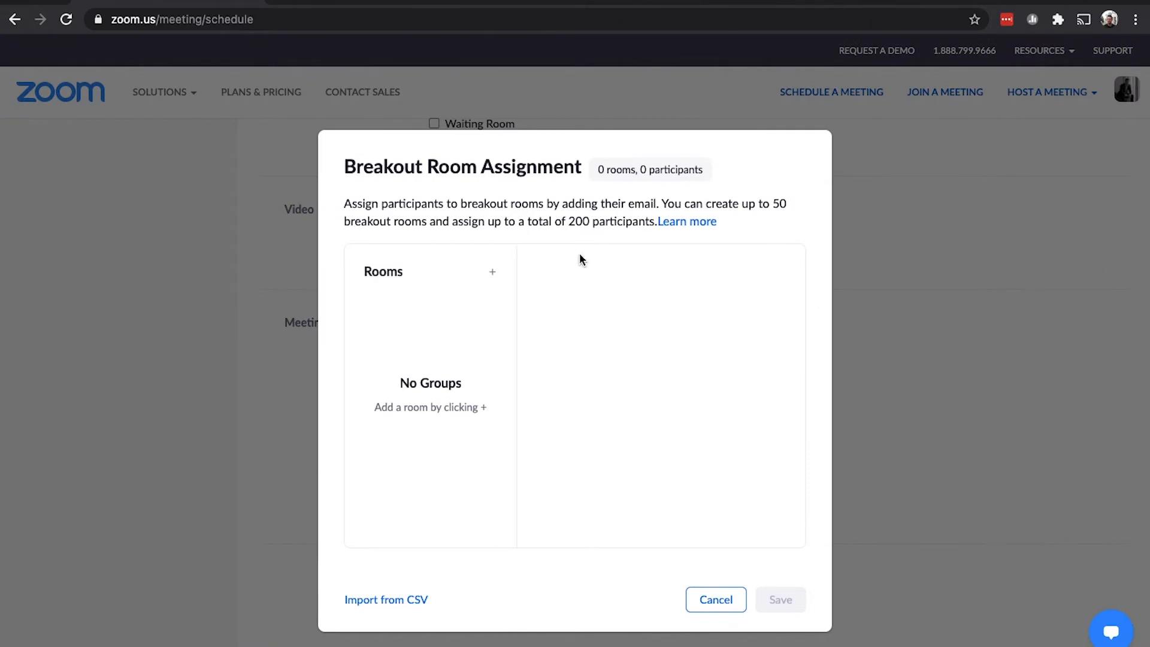
- Highlight the 50-room and 200-participant limits in the assignment dialog, then clear the highlight
{"action": "left_click_drag", "start_coordinate": [706, 204], "coordinate": [598, 222]}
{"action": "left_click", "coordinate": [598, 219]}
{"action": "left_click", "coordinate": [570, 222]}
{"action": "left_click", "coordinate": [615, 222]}
{"action": "left_click", "coordinate": [493, 272]}
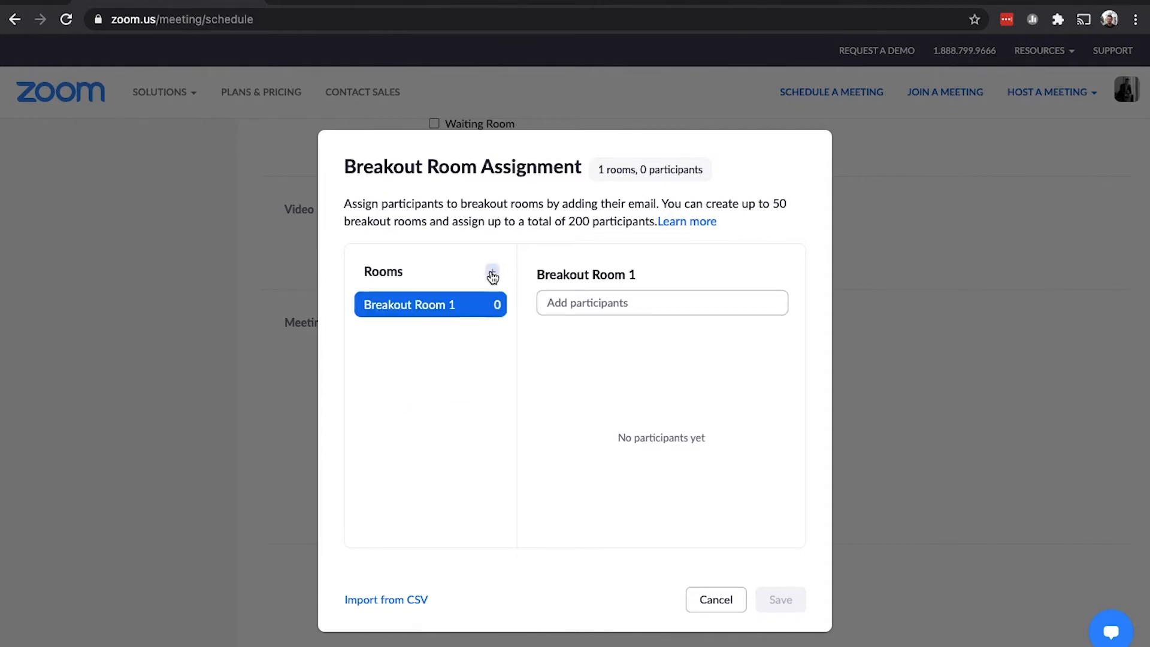
{"action": "left_click", "coordinate": [649, 275]}
{"action": "key", "text": "ctrl+a"}
{"action": "key", "text": "BackSpace"}
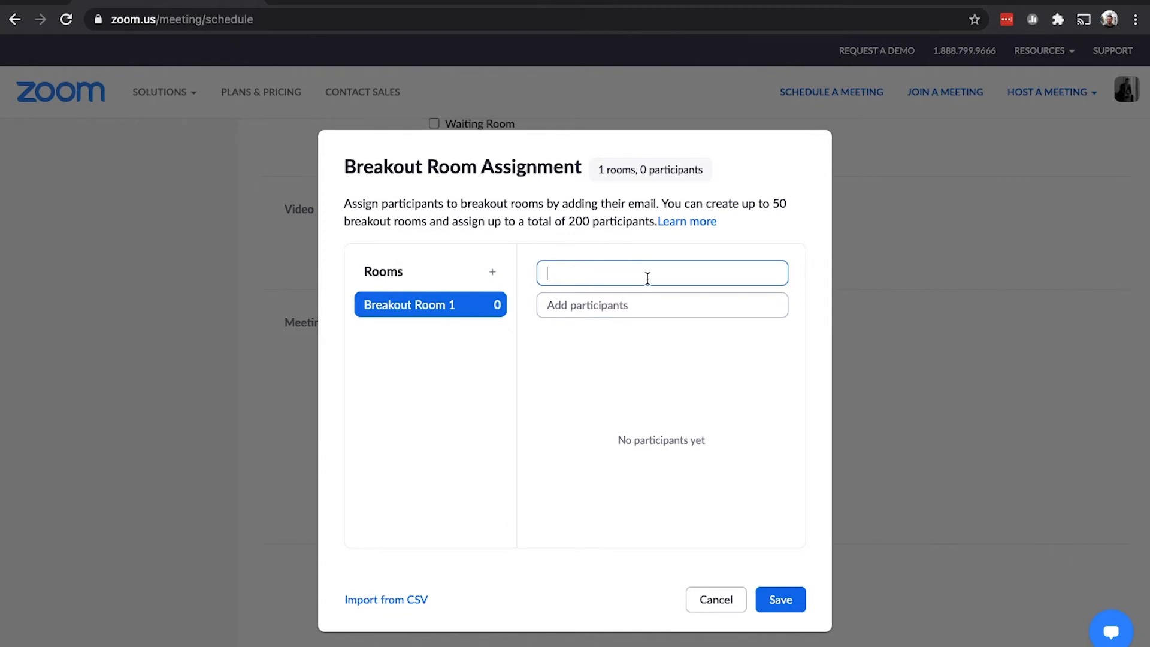
{"action": "type", "text": "Green"}
{"action": "key", "text": "Return"}
{"action": "left_click", "coordinate": [494, 273]}
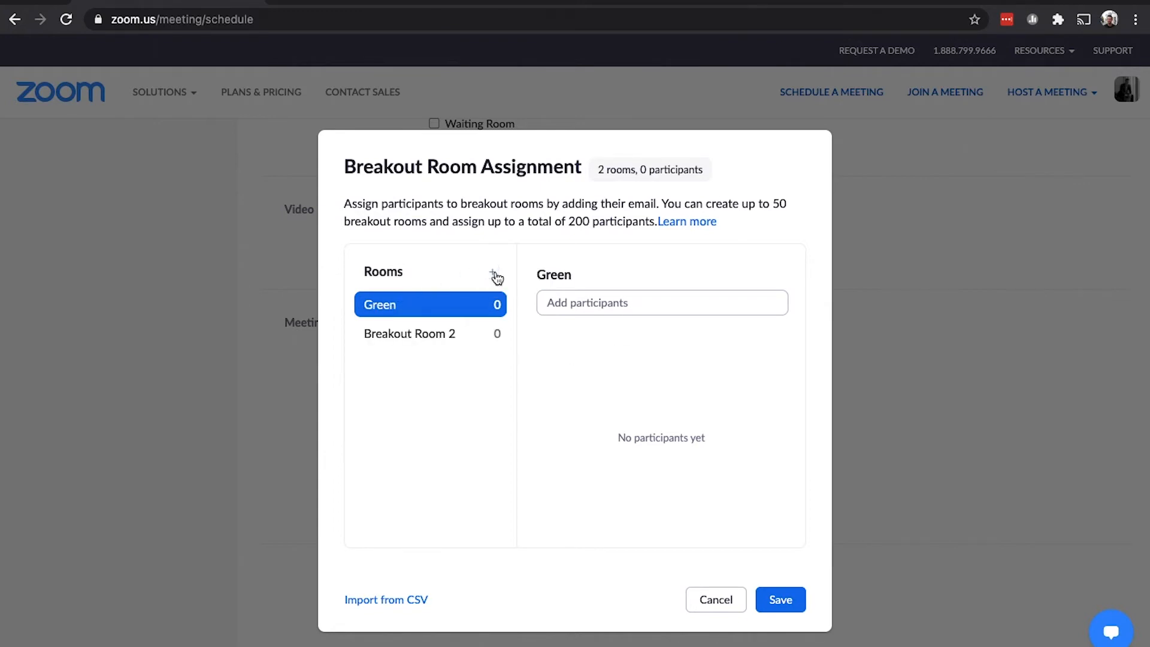
{"action": "left_click", "coordinate": [444, 332]}
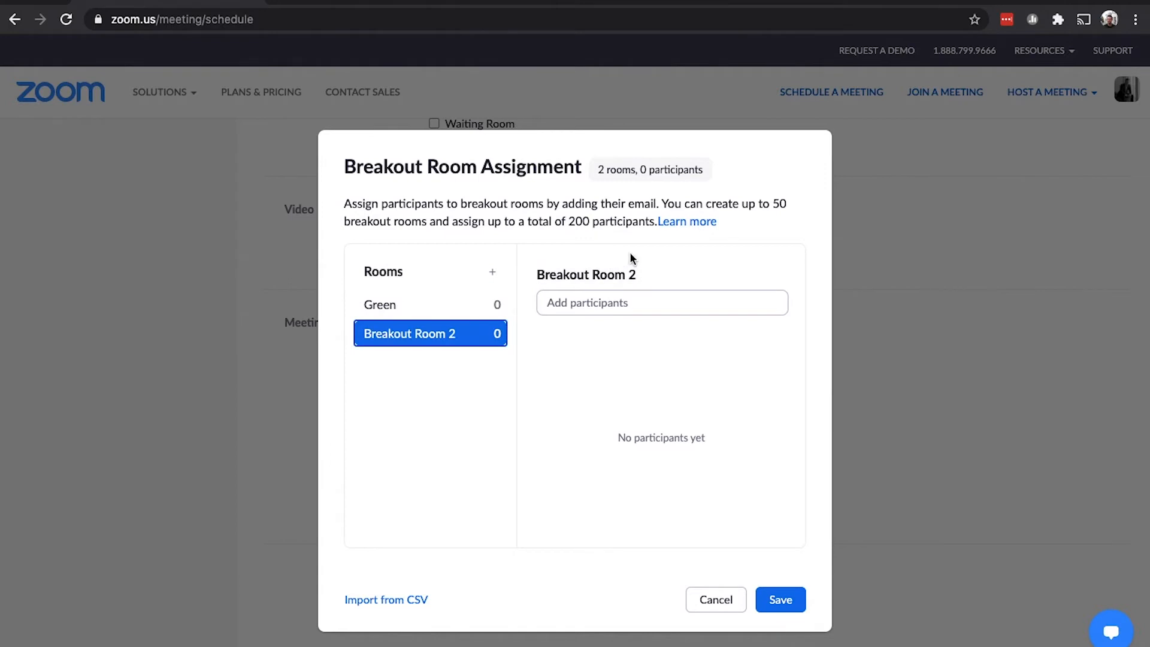
{"action": "left_click", "coordinate": [650, 274]}
{"action": "left_click", "coordinate": [634, 271]}
{"action": "triple_click", "coordinate": [635, 271]}
{"action": "type", "text": "Blue"}
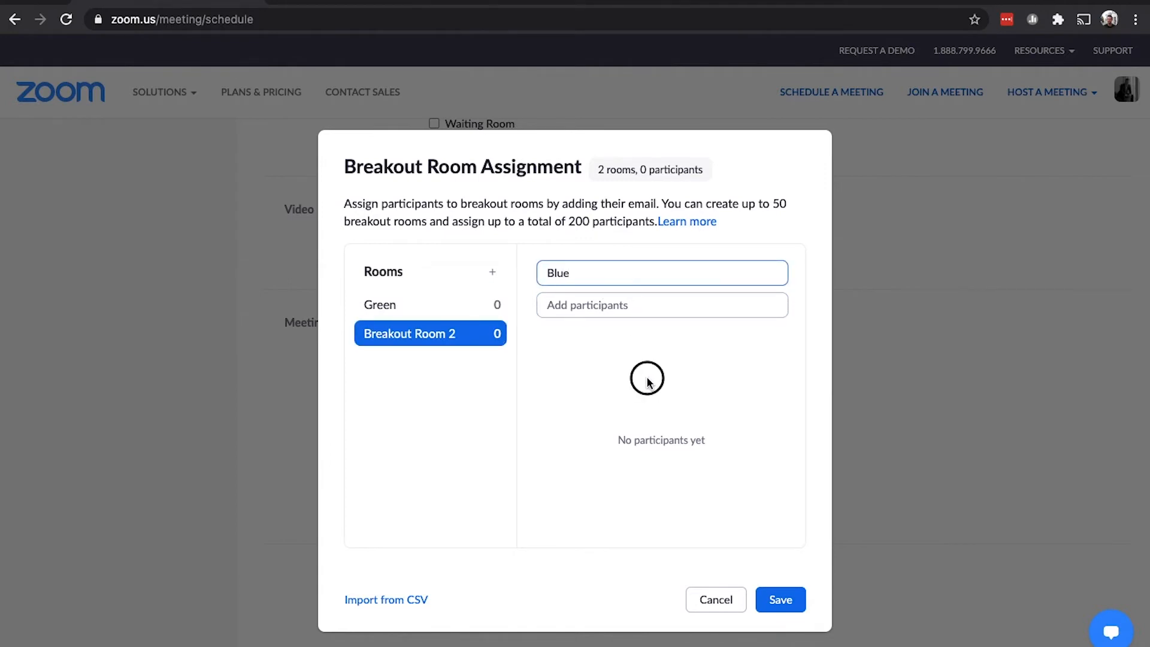
{"action": "left_click", "coordinate": [647, 379]}
{"action": "left_click", "coordinate": [589, 302]}
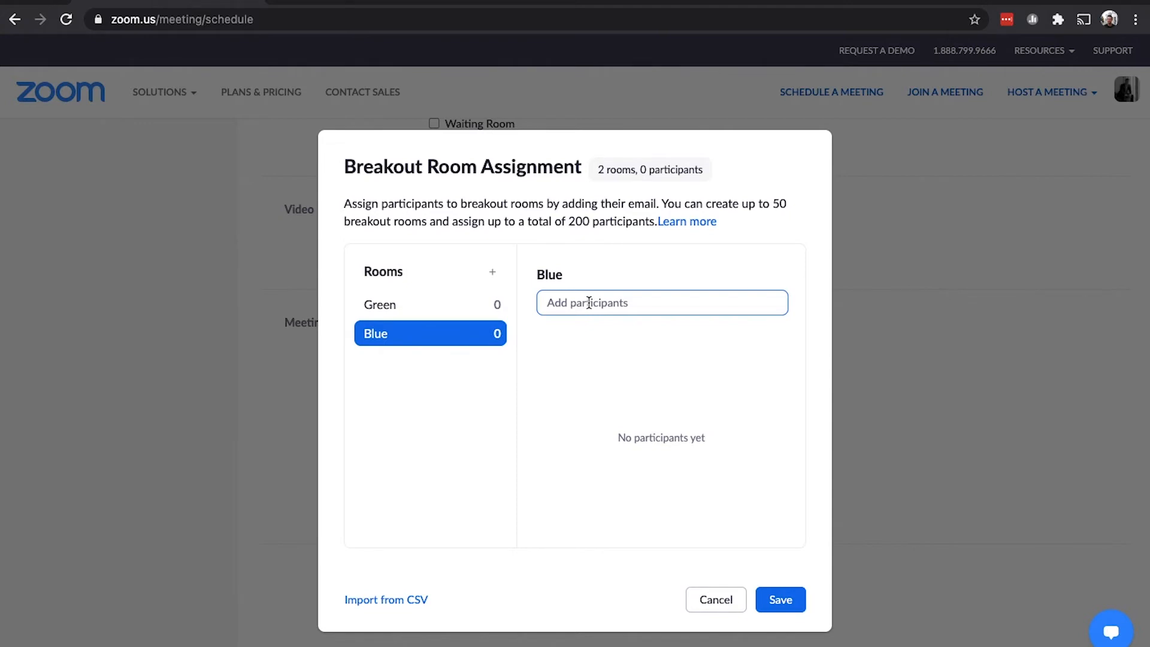
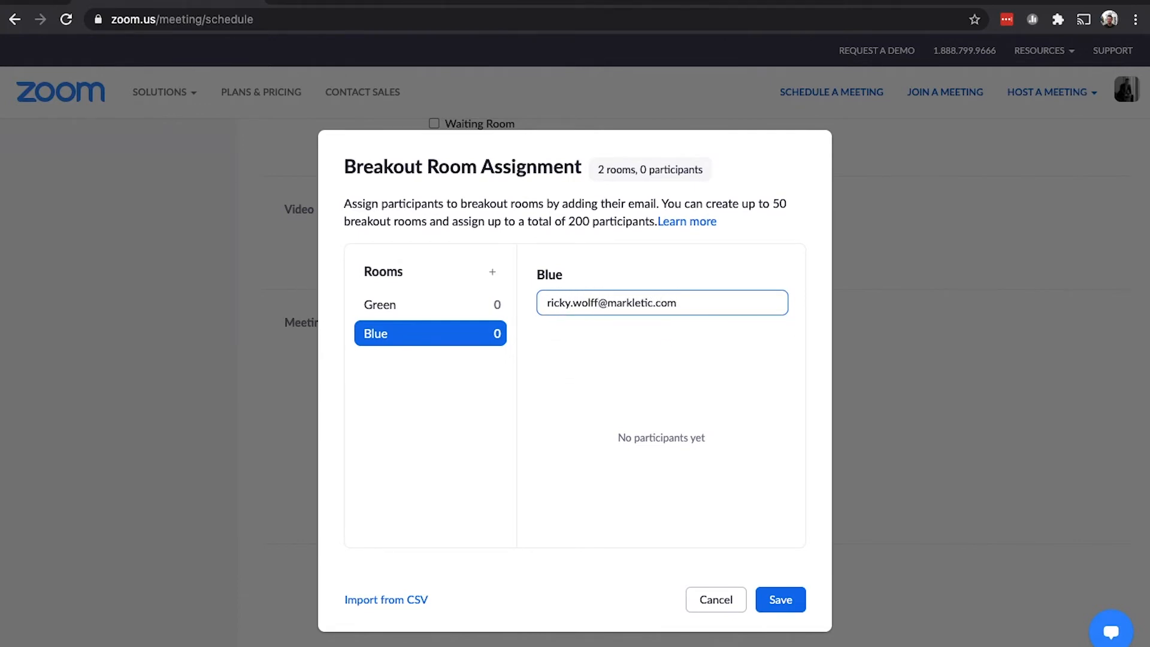
{"action": "key", "text": "Return"}
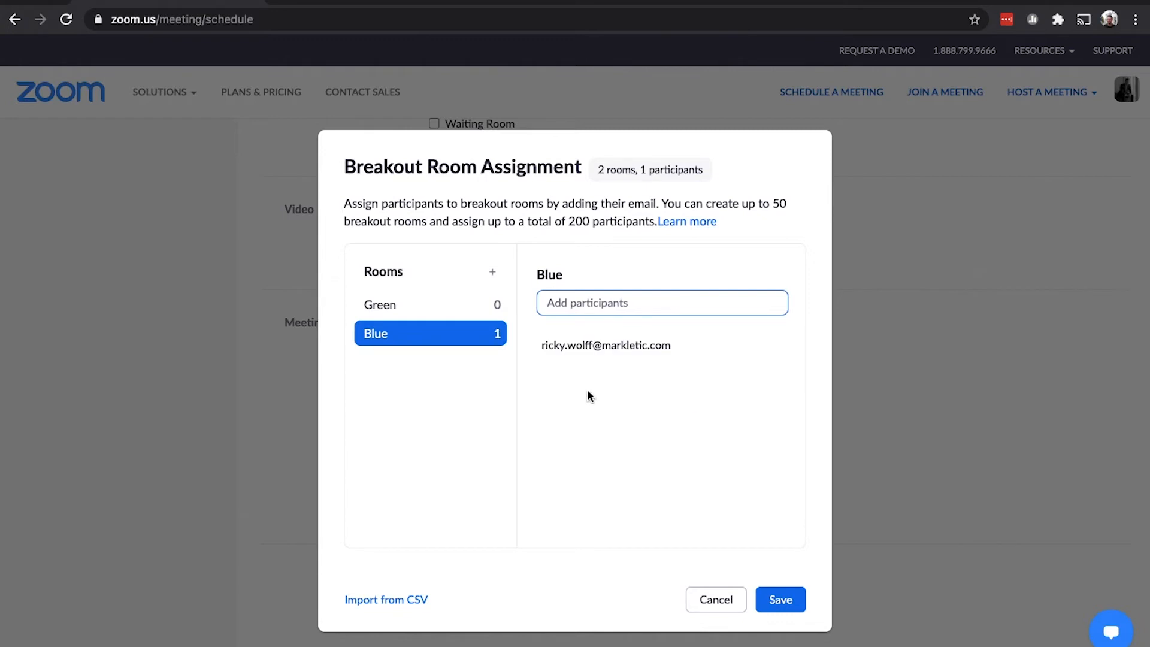
{"action": "mouse_move", "coordinate": [609, 336]}
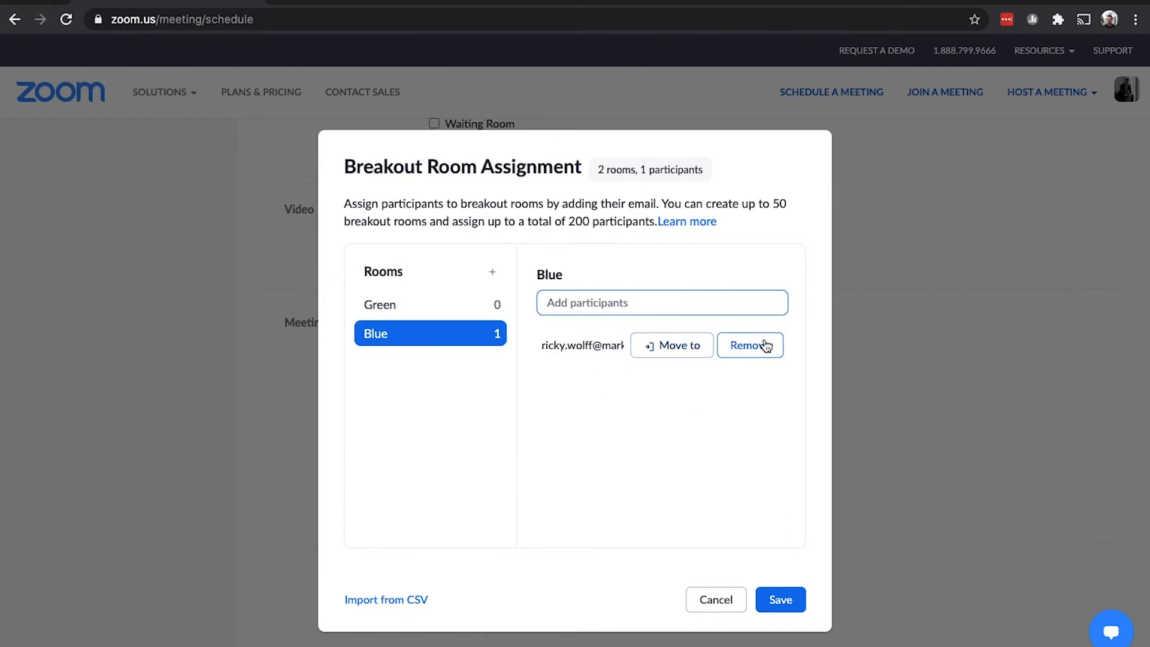
{"action": "left_click", "coordinate": [687, 348]}
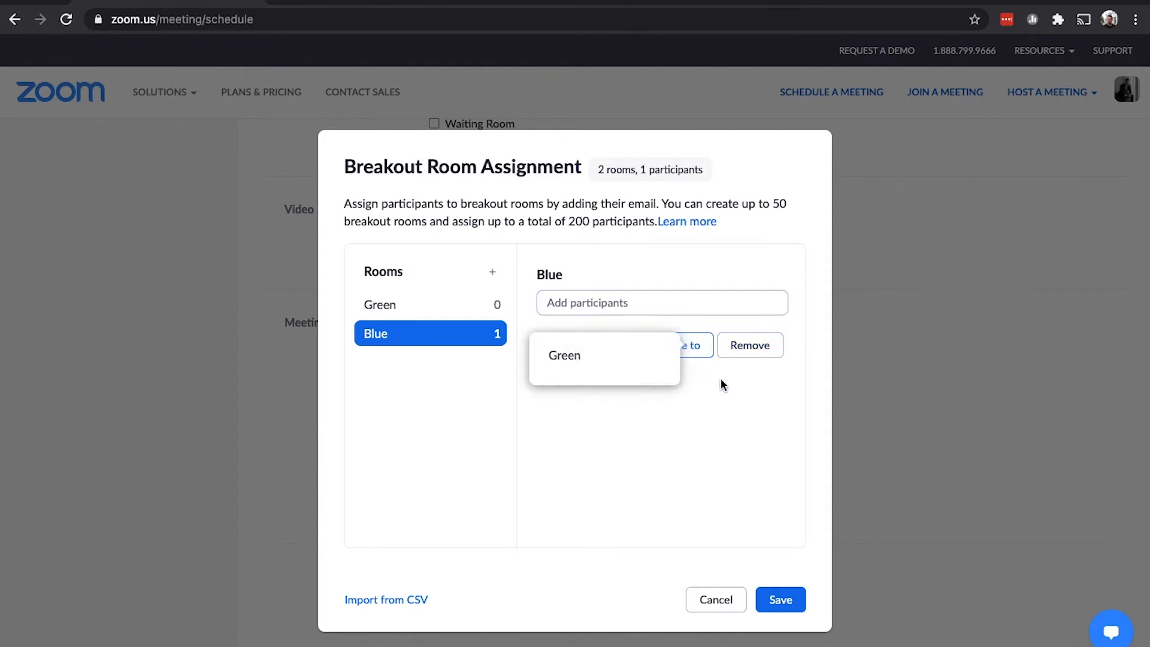
{"action": "left_click", "coordinate": [659, 449]}
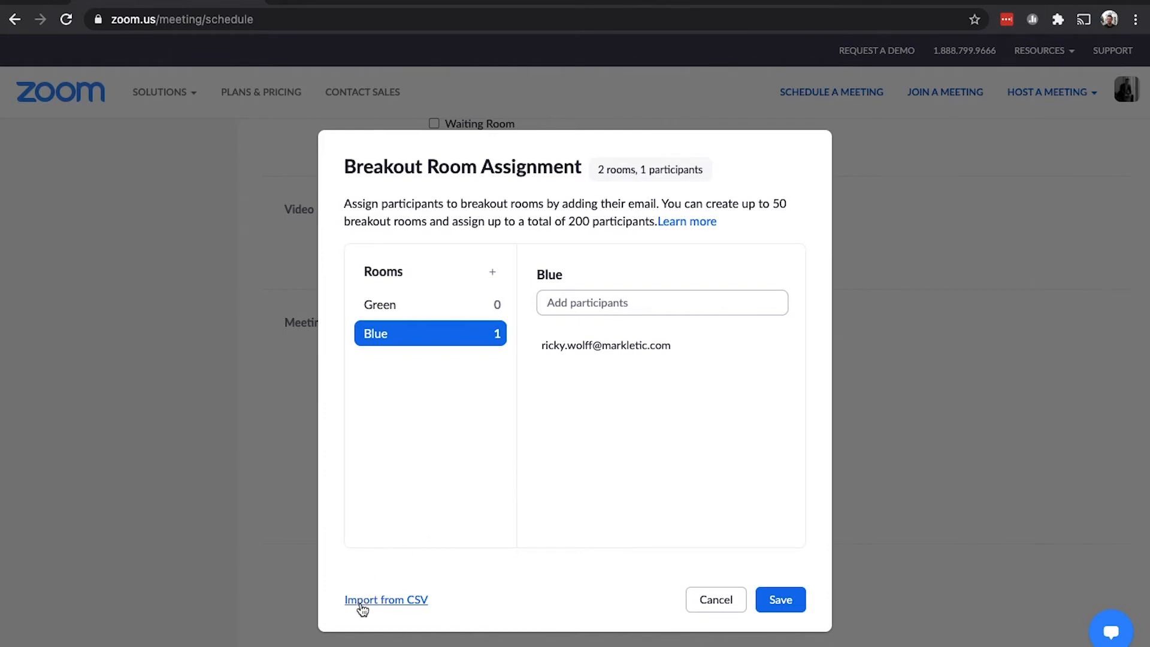
{"action": "left_click", "coordinate": [384, 604]}
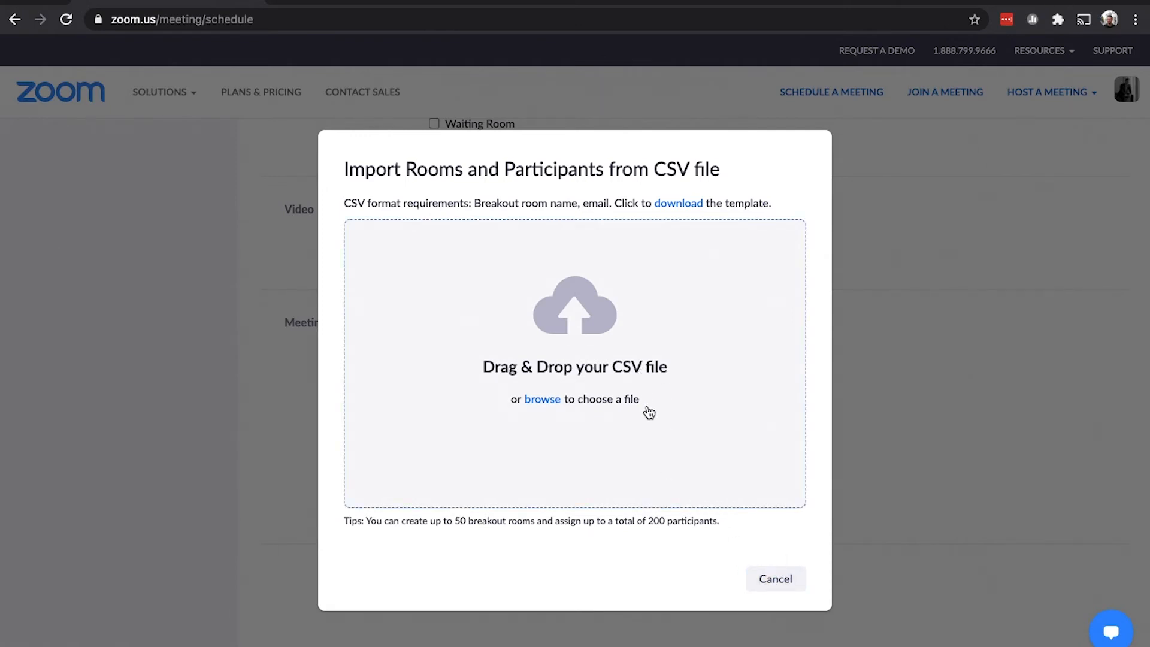
{"action": "left_click", "coordinate": [771, 581]}
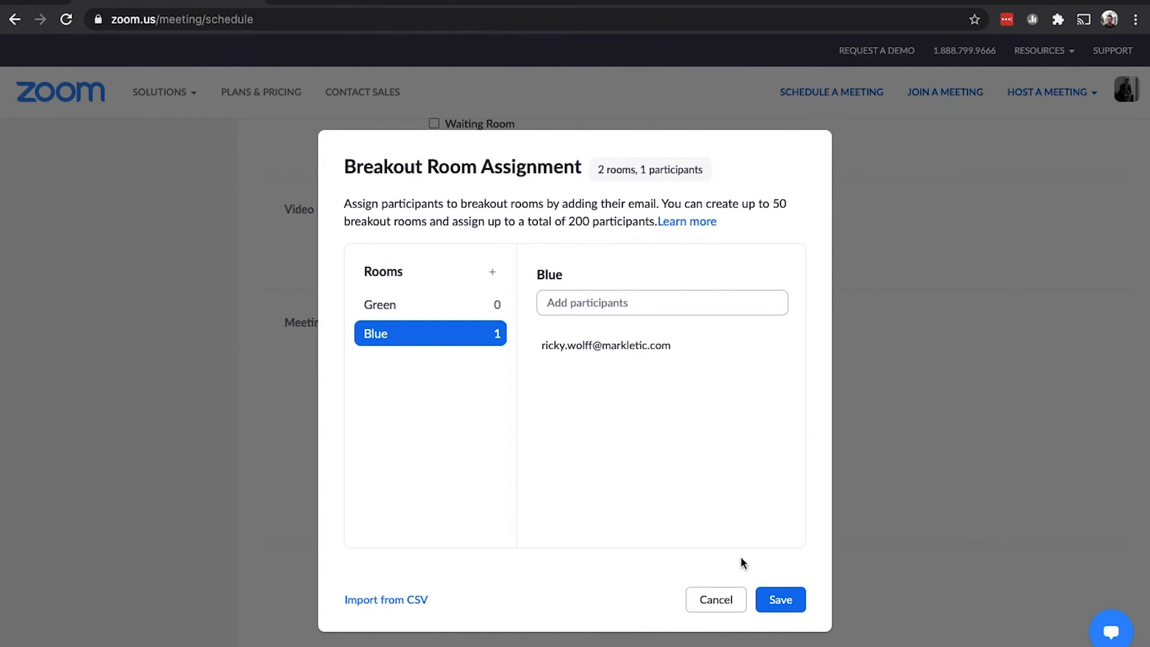
- Save the Green and Blue room pre-assignments and review the 2 Breakout Rooms entry via Edit
{"action": "left_click", "coordinate": [780, 600]}
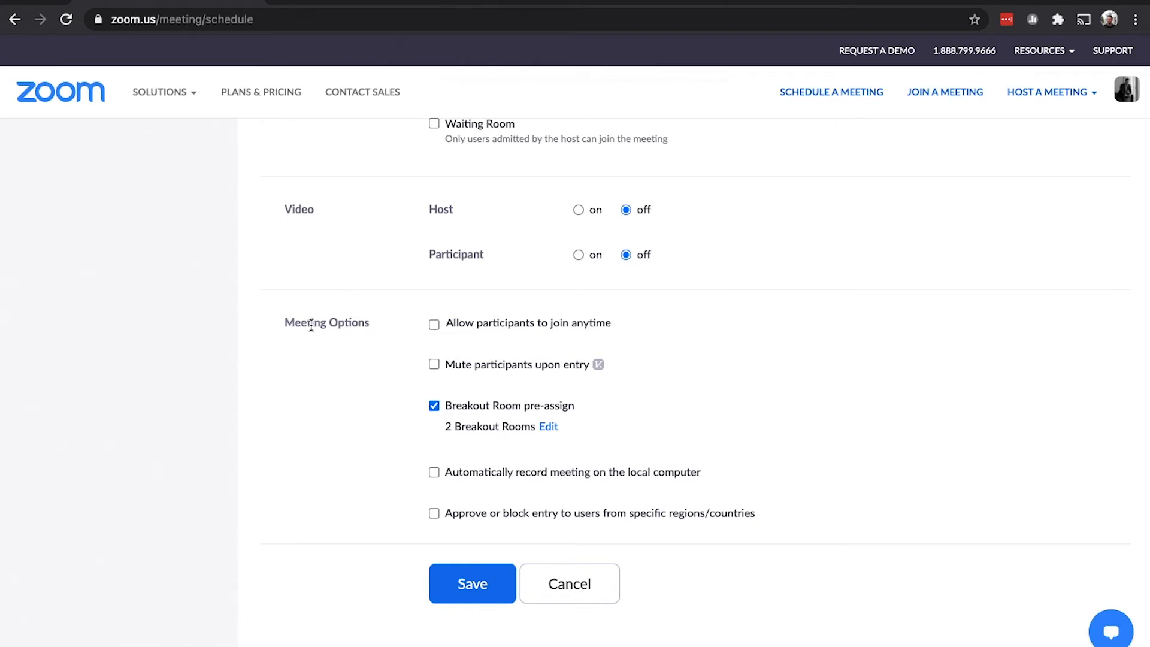
{"action": "left_click", "coordinate": [547, 429]}
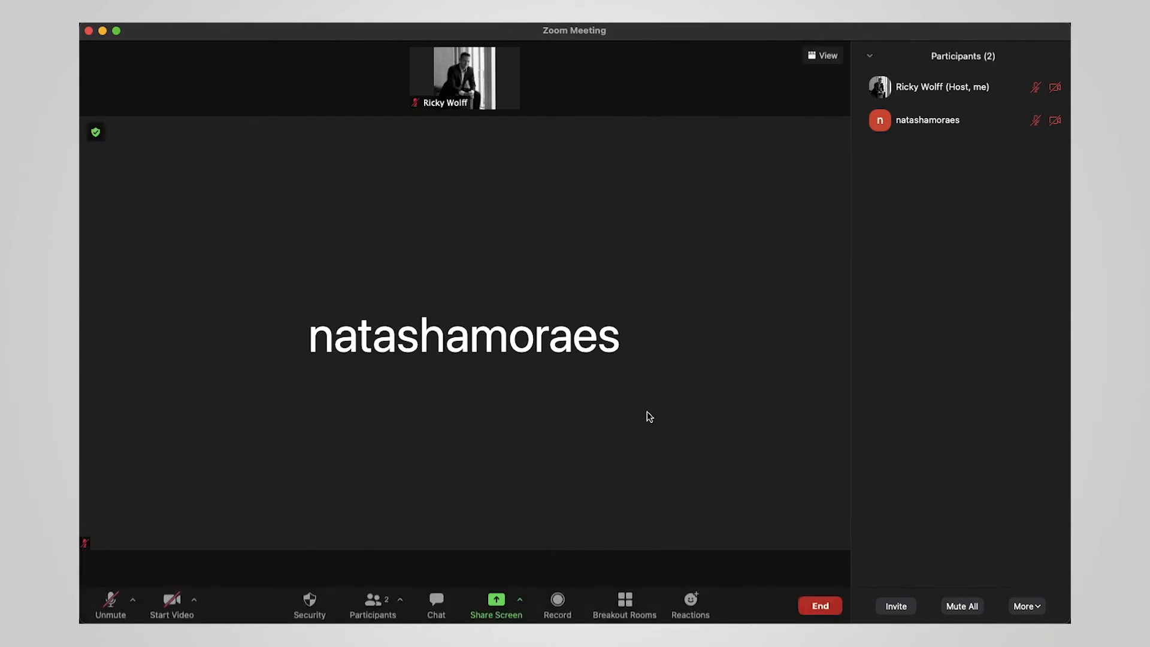
{"action": "left_click", "coordinate": [624, 608]}
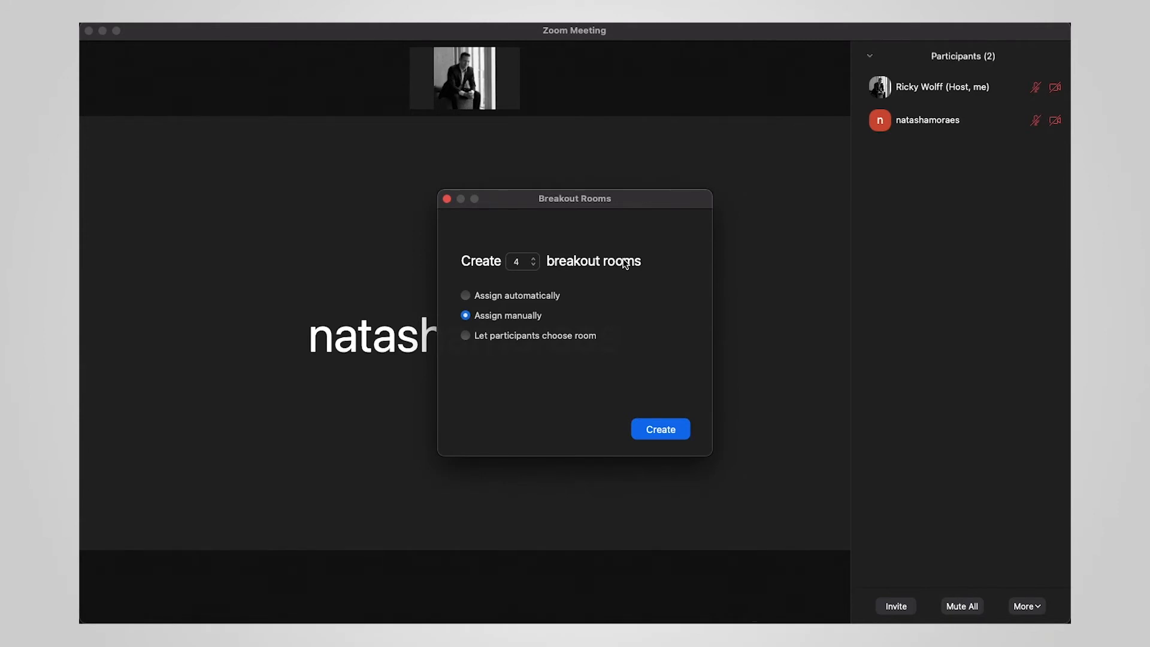
- Move the setup window aside and set 2 rooms, trying Let participants choose room
{"action": "left_click_drag", "start_coordinate": [590, 204], "coordinate": [511, 136]}
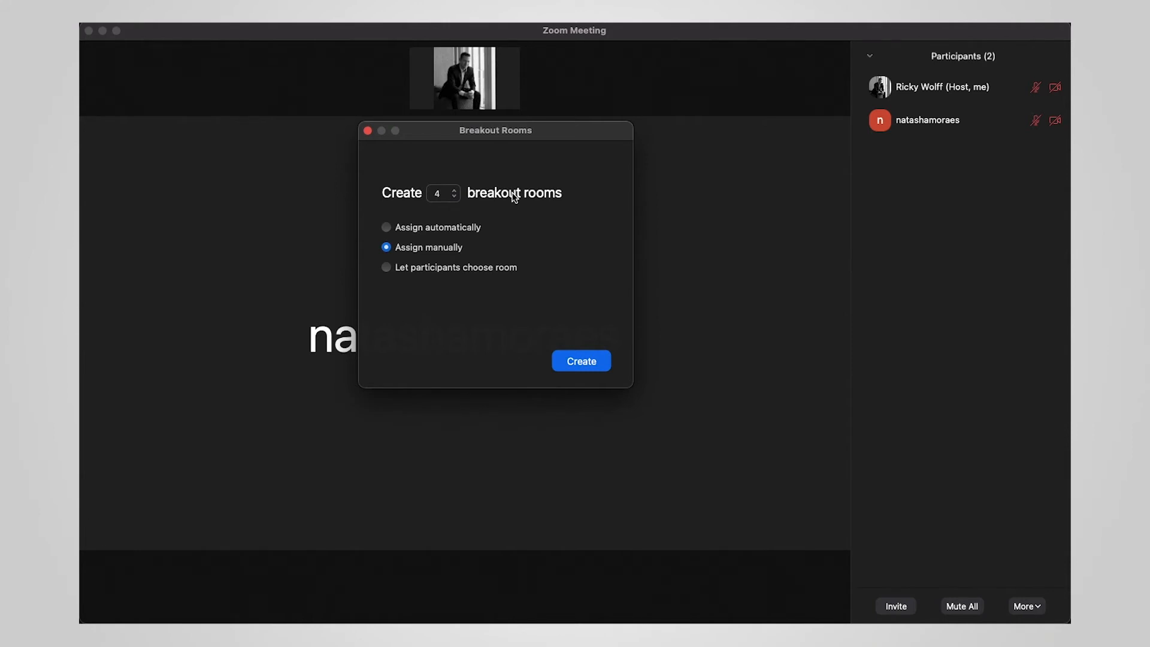
{"action": "left_click", "coordinate": [454, 190]}
{"action": "left_click", "coordinate": [454, 190]}
{"action": "left_click", "coordinate": [454, 190]}
{"action": "left_click", "coordinate": [454, 191]}
{"action": "left_click", "coordinate": [454, 191]}
{"action": "left_click", "coordinate": [454, 191]}
{"action": "left_click", "coordinate": [454, 197]}
{"action": "left_click", "coordinate": [454, 197]}
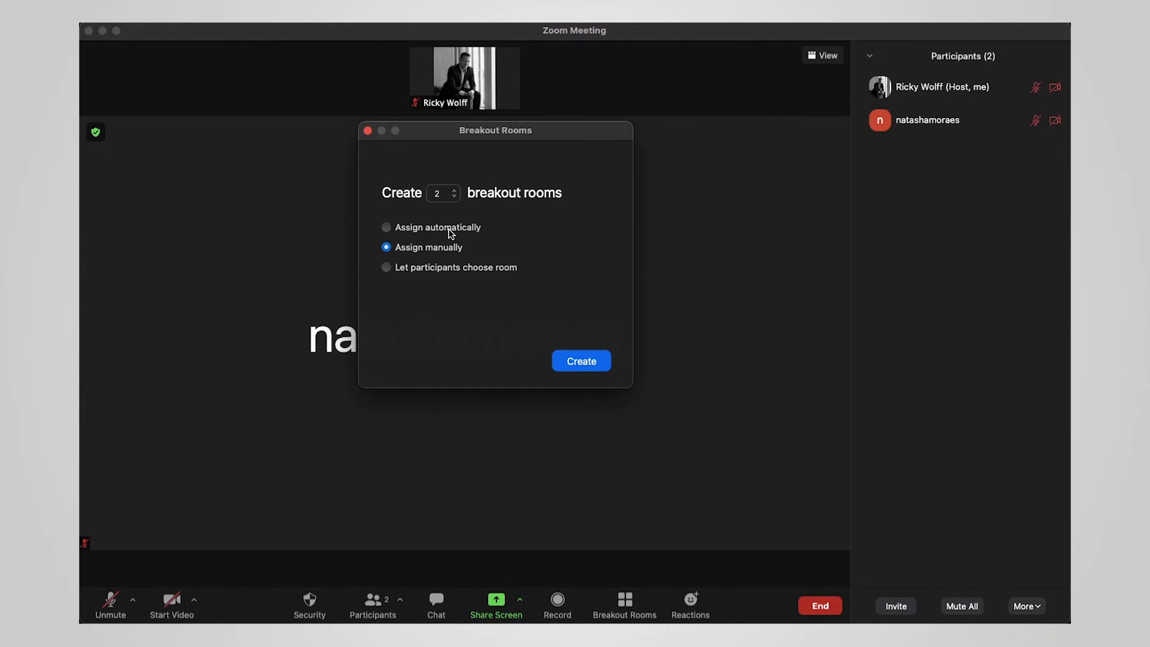
{"action": "left_click", "coordinate": [455, 270]}
{"action": "left_click", "coordinate": [443, 247]}
- Create Room 1 and Room 2 and check their Rename and Delete Room options
{"action": "left_click", "coordinate": [581, 361]}
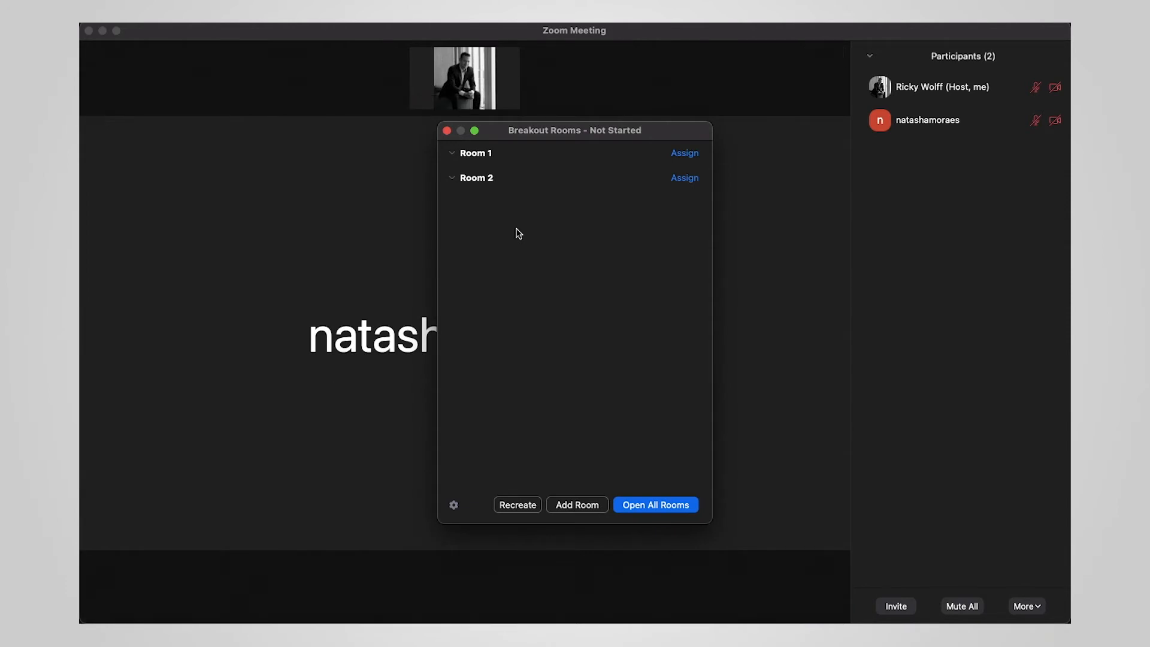
{"action": "mouse_move", "coordinate": [492, 181]}
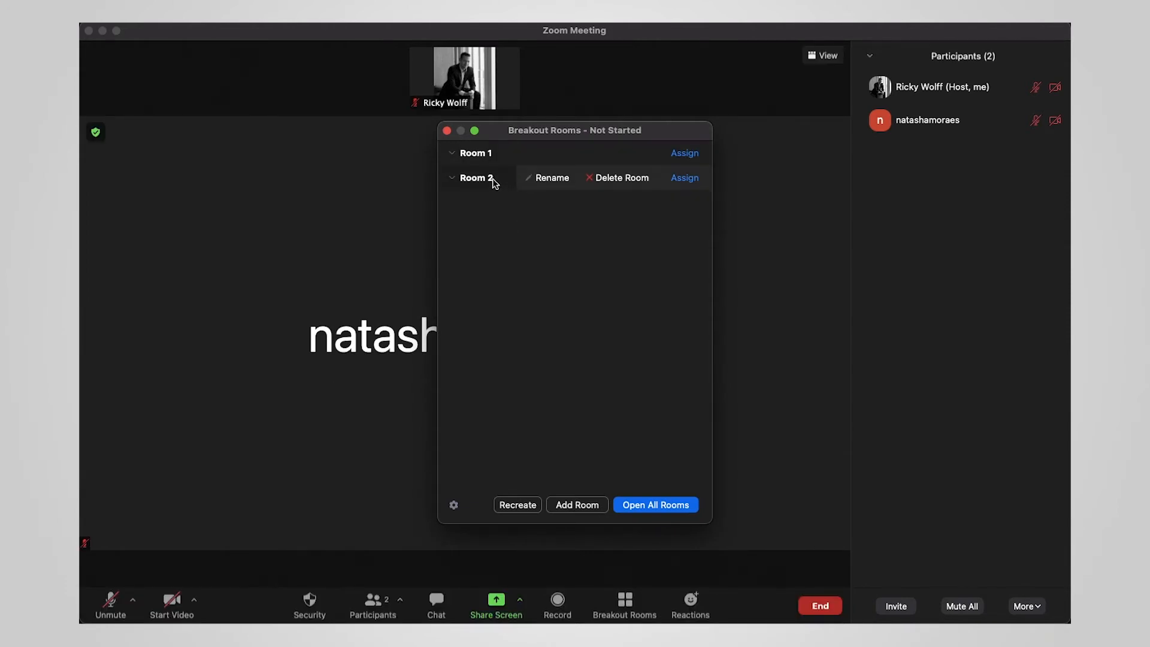
{"action": "mouse_move", "coordinate": [542, 160]}
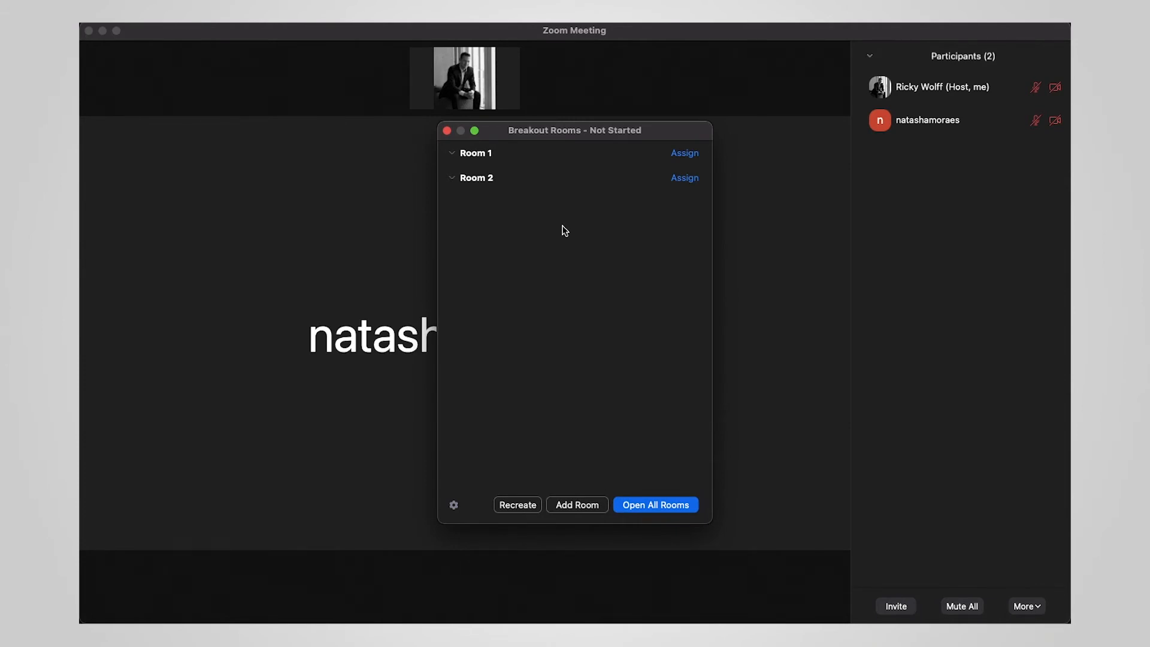
- Tick the other attendee into Room 1, close the picker, and open the gear options
{"action": "left_click", "coordinate": [685, 156]}
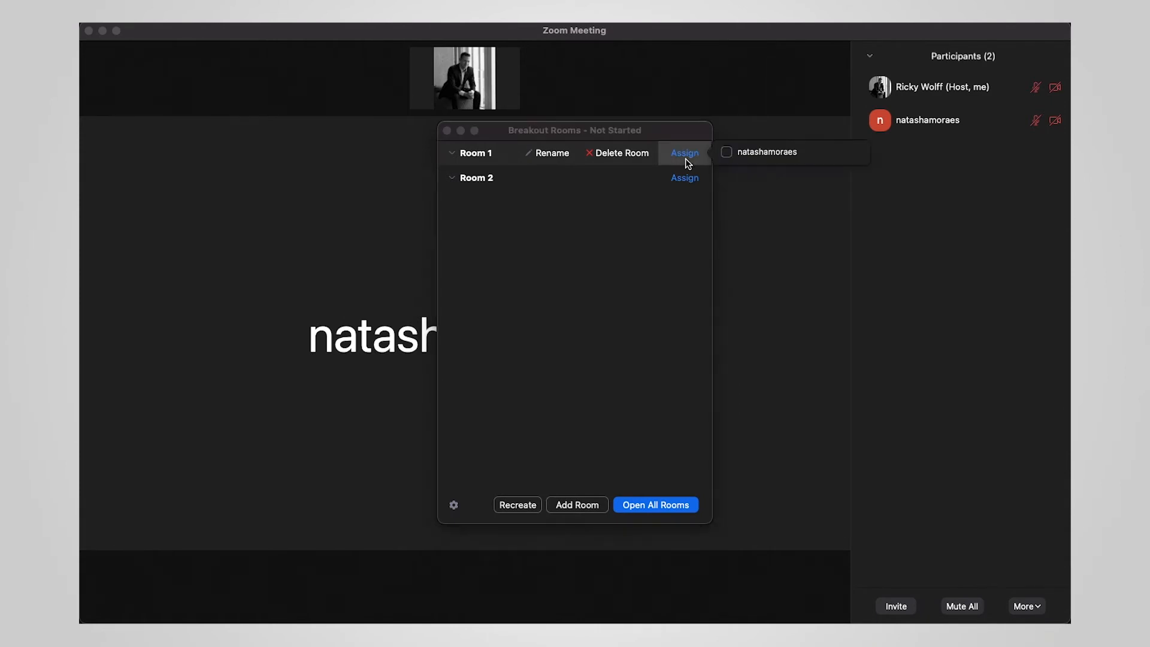
{"action": "left_click", "coordinate": [727, 152]}
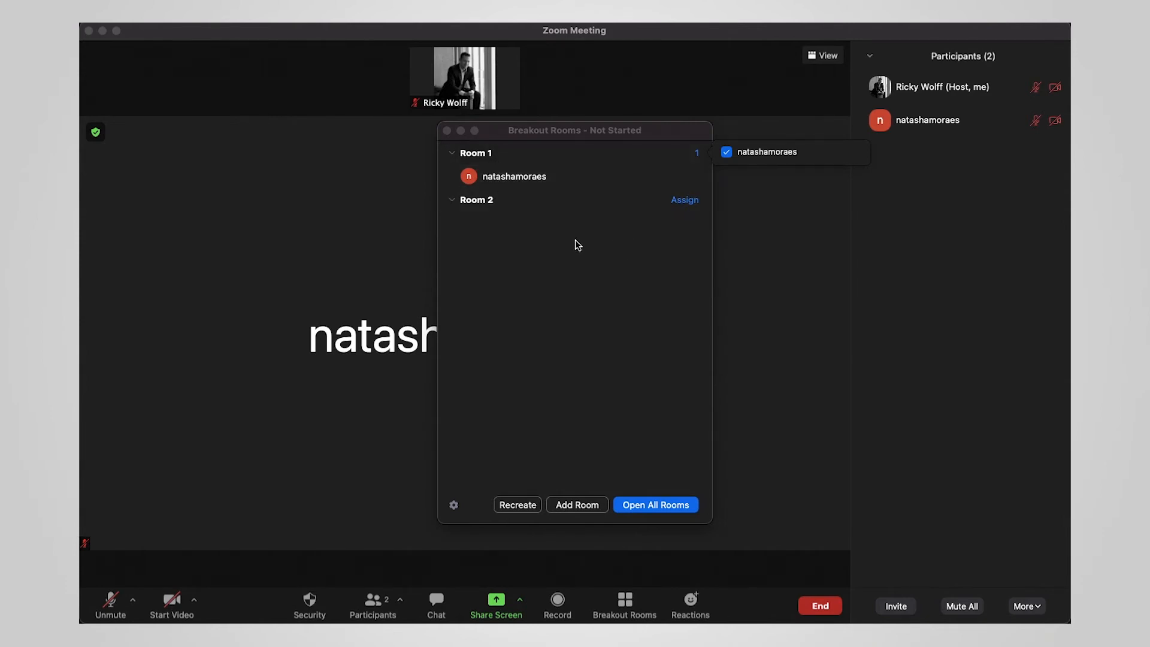
{"action": "left_click", "coordinate": [568, 274]}
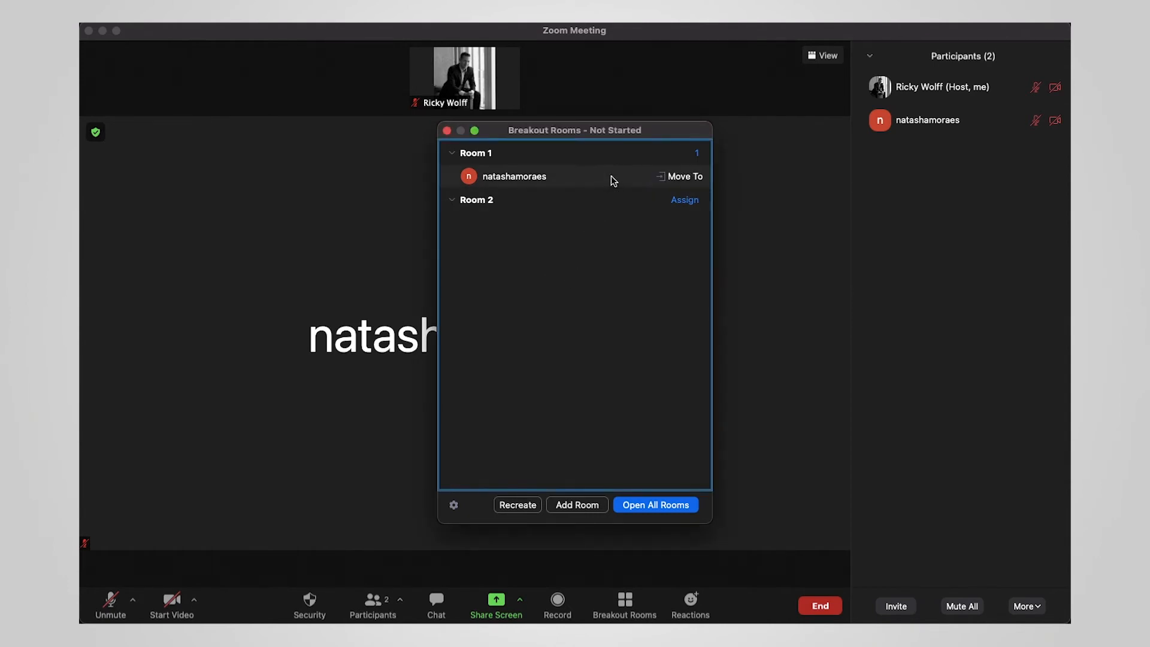
{"action": "left_click", "coordinate": [457, 508]}
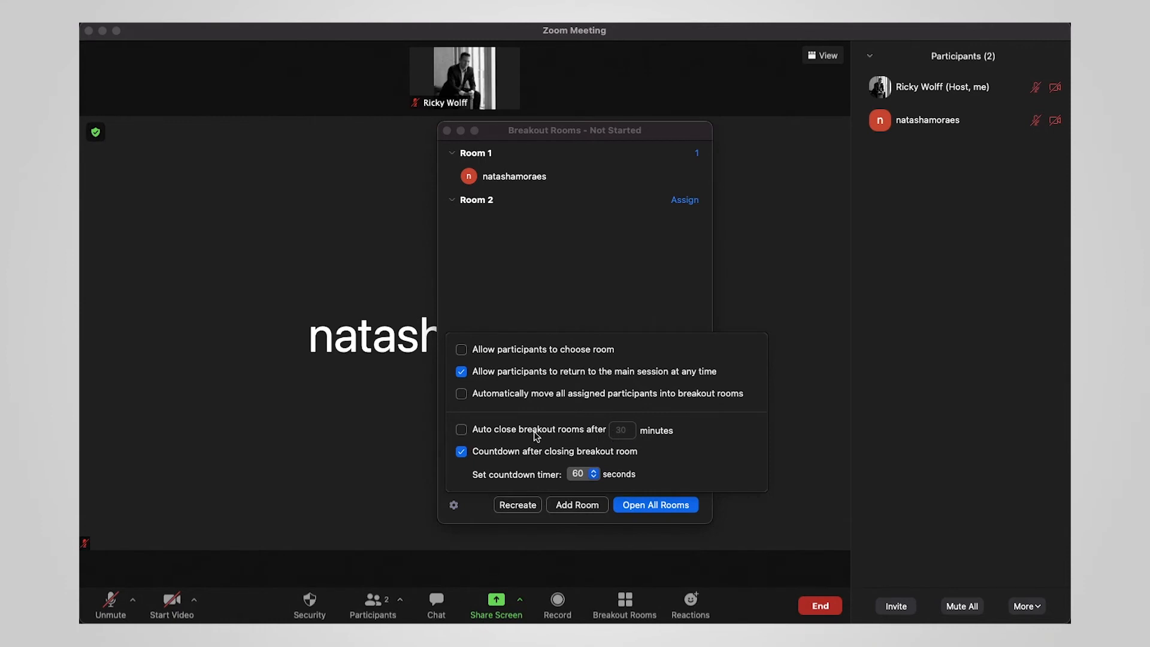
{"action": "left_click", "coordinate": [463, 430]}
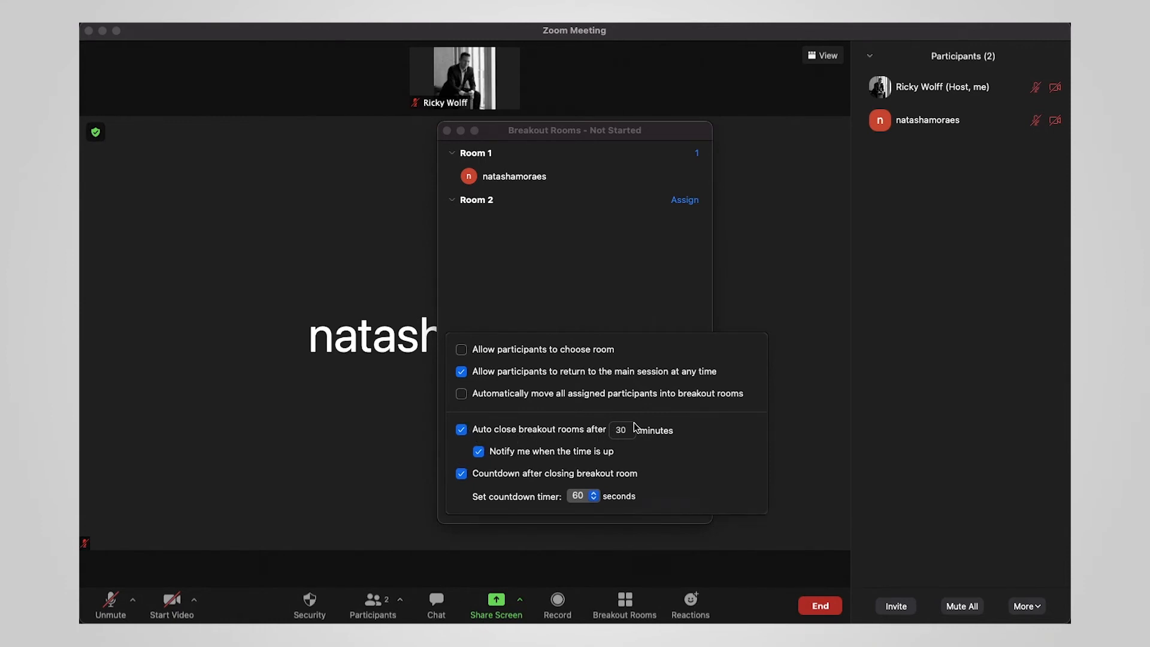
{"action": "left_click", "coordinate": [619, 430]}
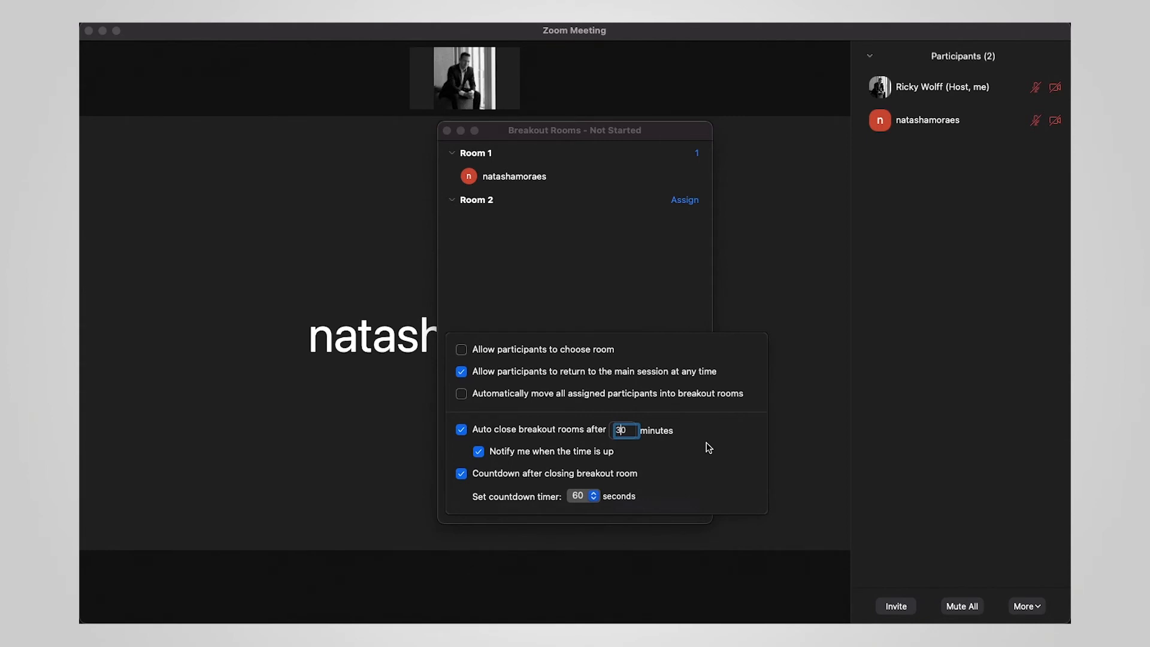
{"action": "left_click", "coordinate": [461, 430]}
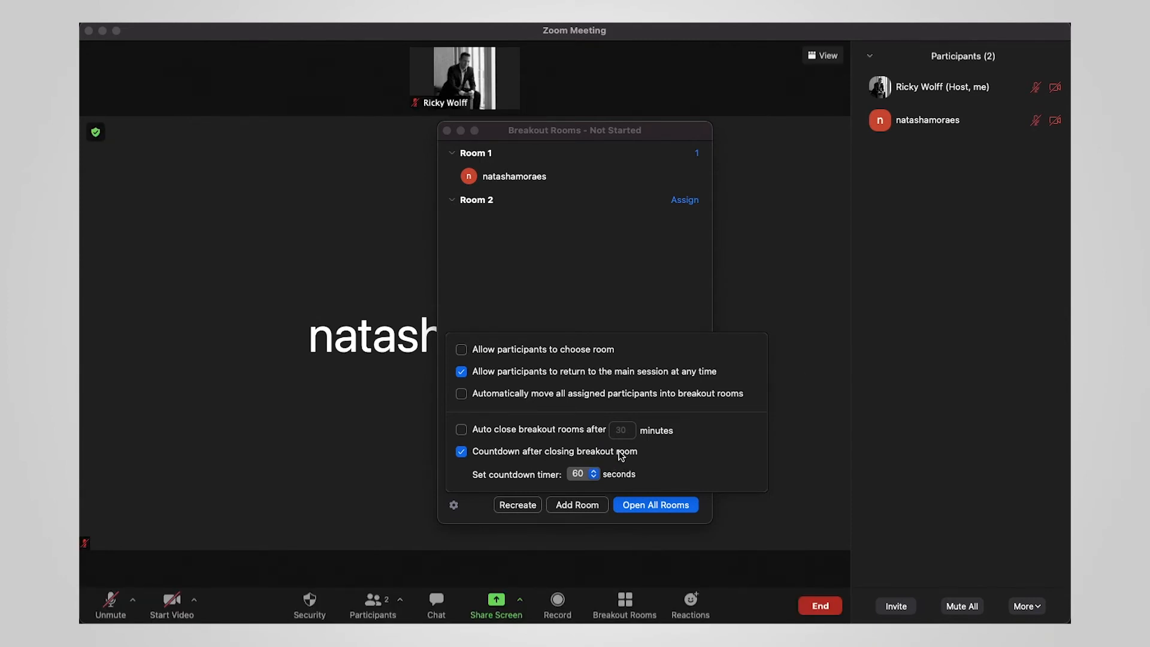
{"action": "left_click", "coordinate": [593, 473]}
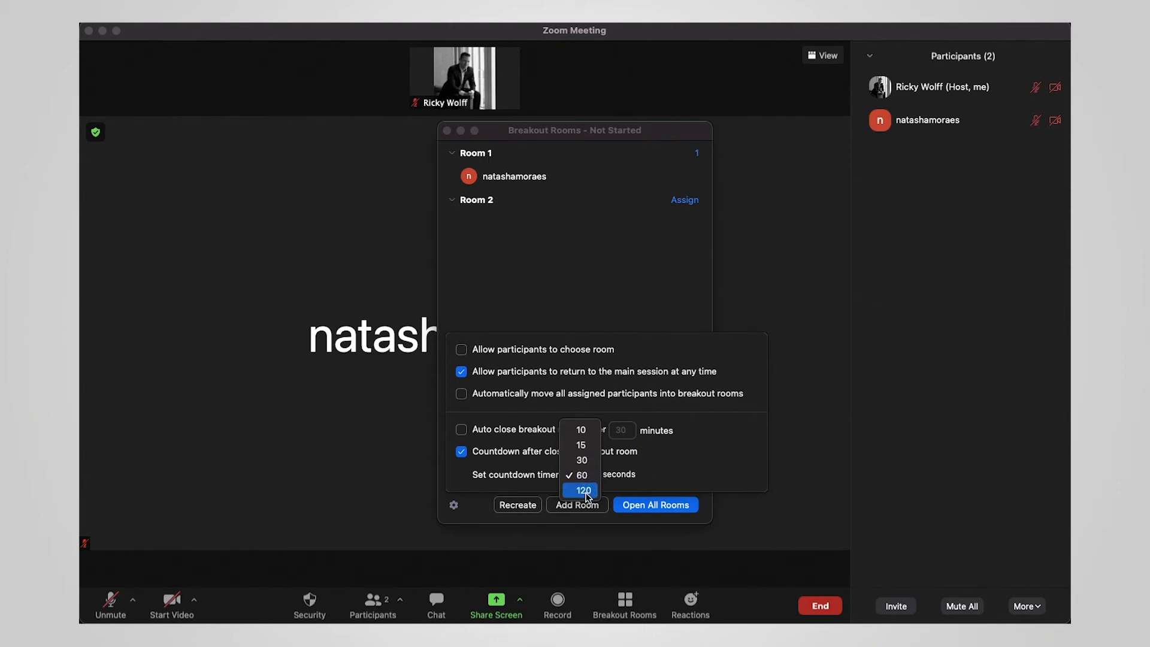
{"action": "left_click", "coordinate": [676, 488]}
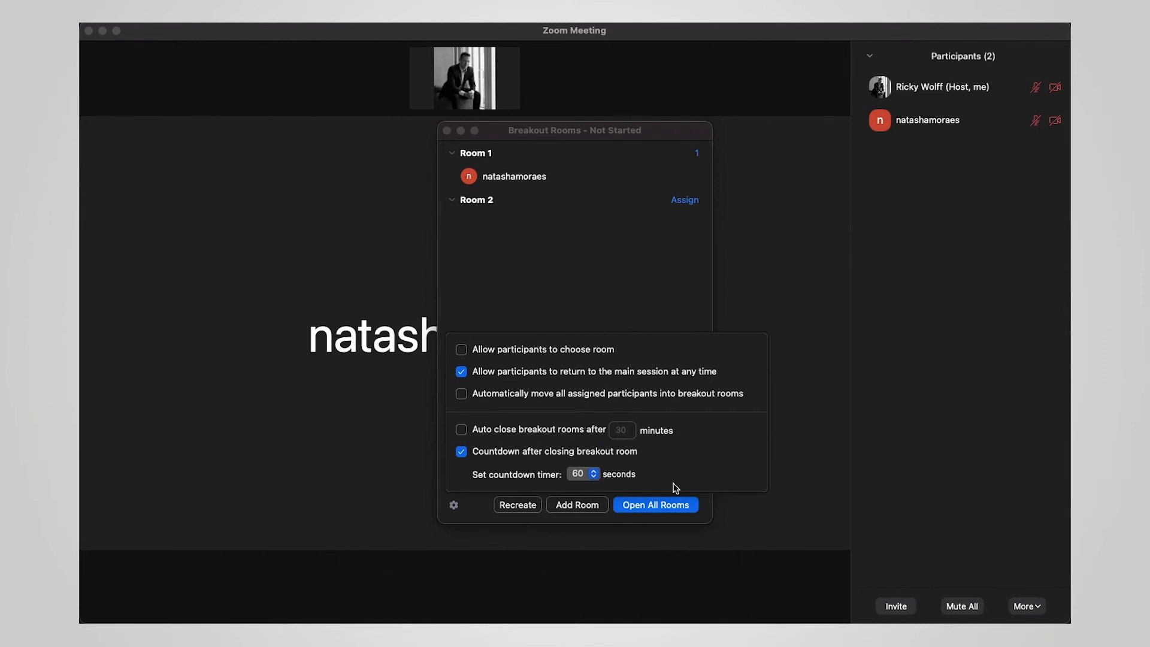
{"action": "left_click", "coordinate": [676, 488]}
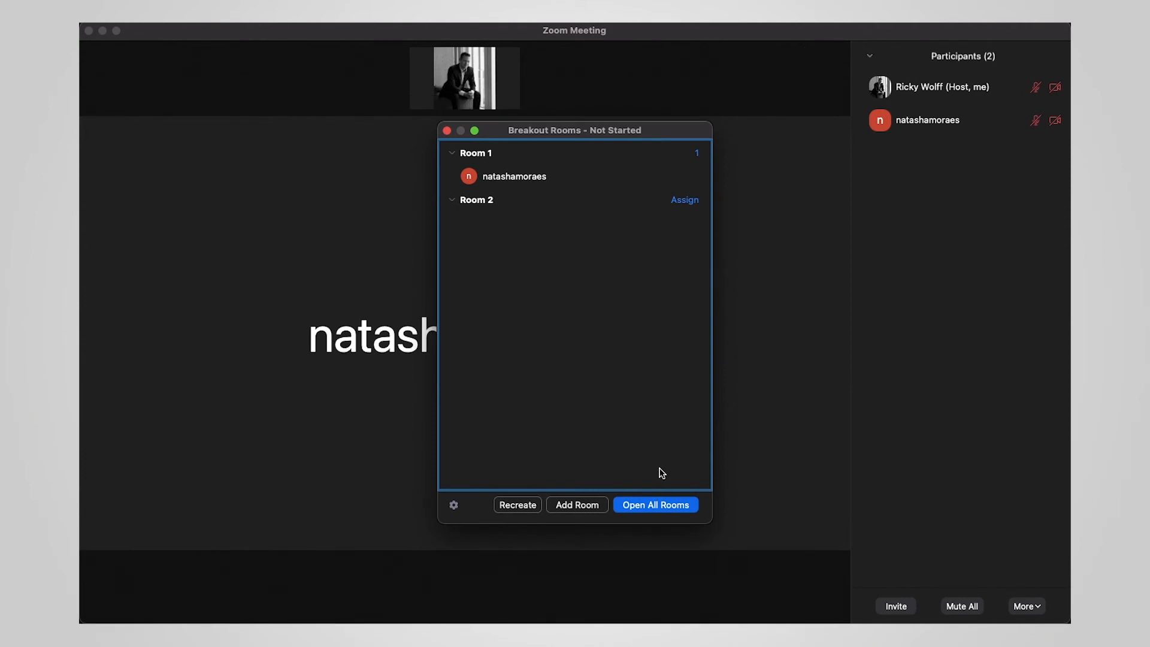
- Open all rooms so the attendee is invited into Room 1
{"action": "left_click", "coordinate": [646, 510]}
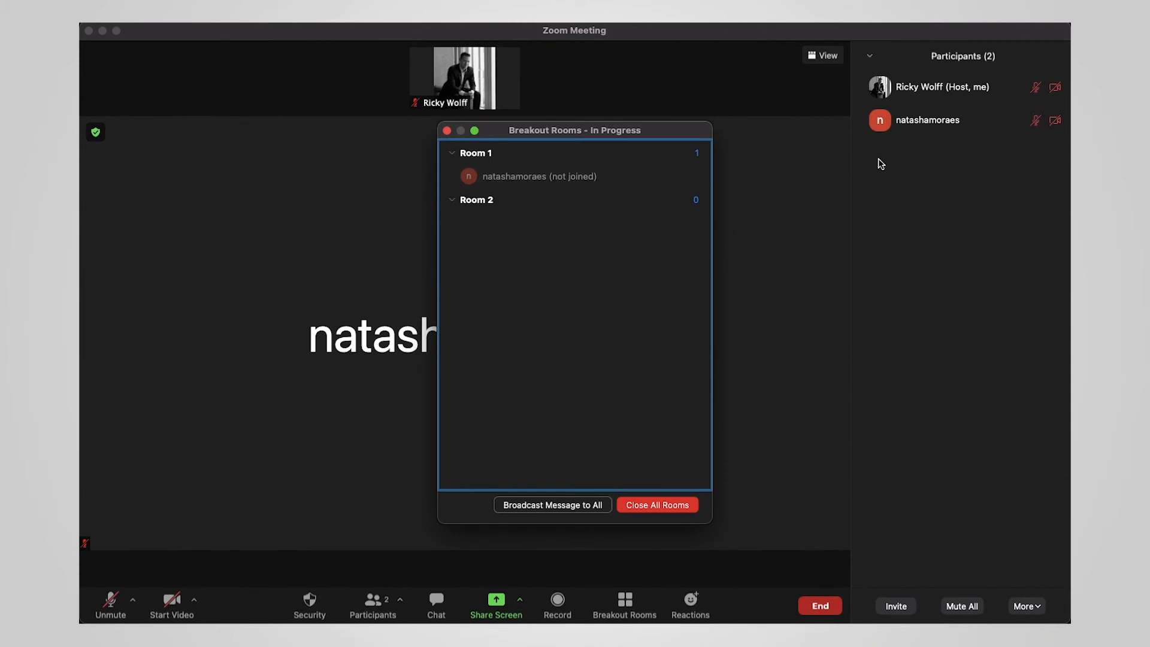
{"action": "mouse_move", "coordinate": [902, 132]}
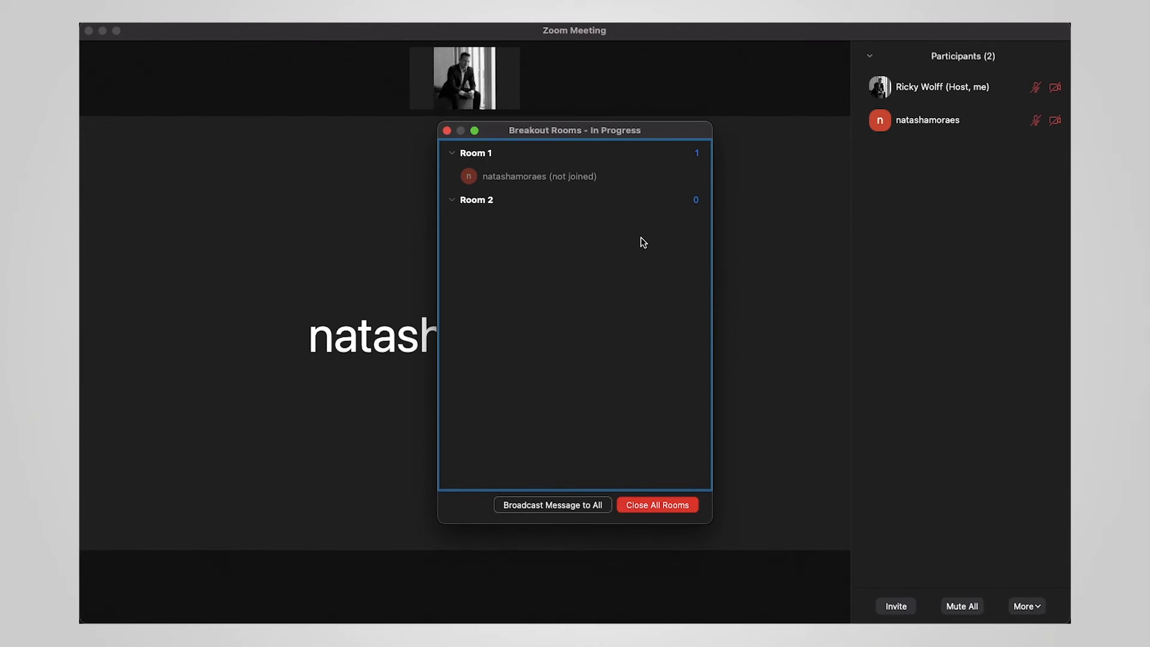
{"action": "mouse_move", "coordinate": [568, 173]}
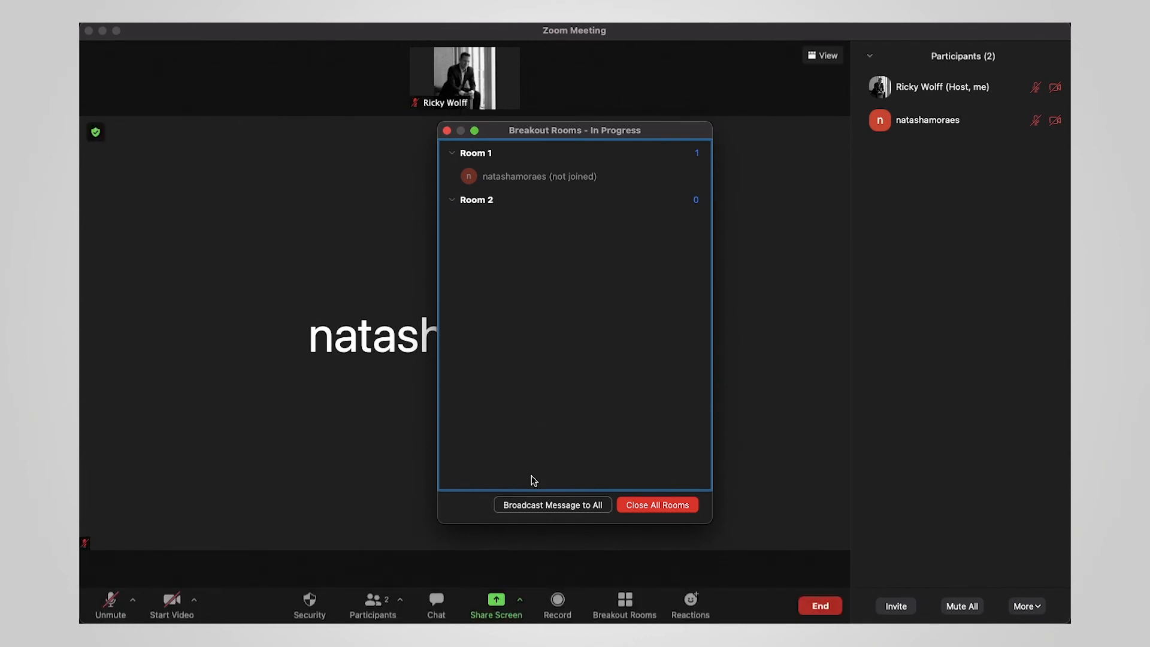
{"action": "left_click", "coordinate": [551, 505]}
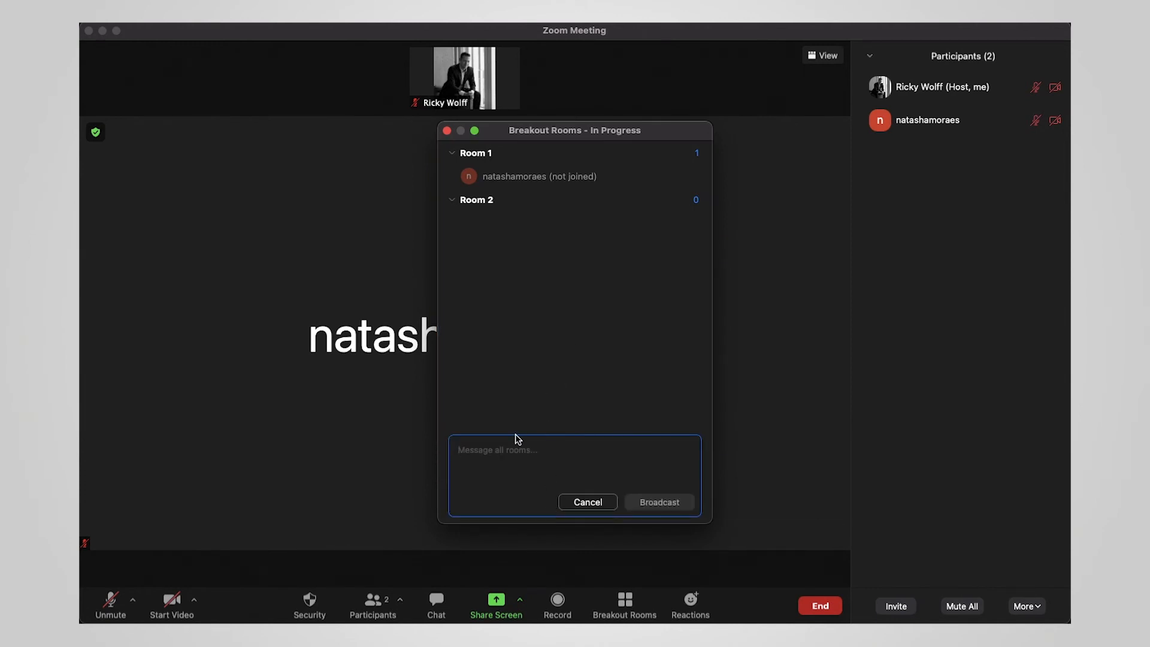
- Broadcast the greeting 'Hi all!' to every open breakout room
{"action": "type", "text": "Hi all!"}
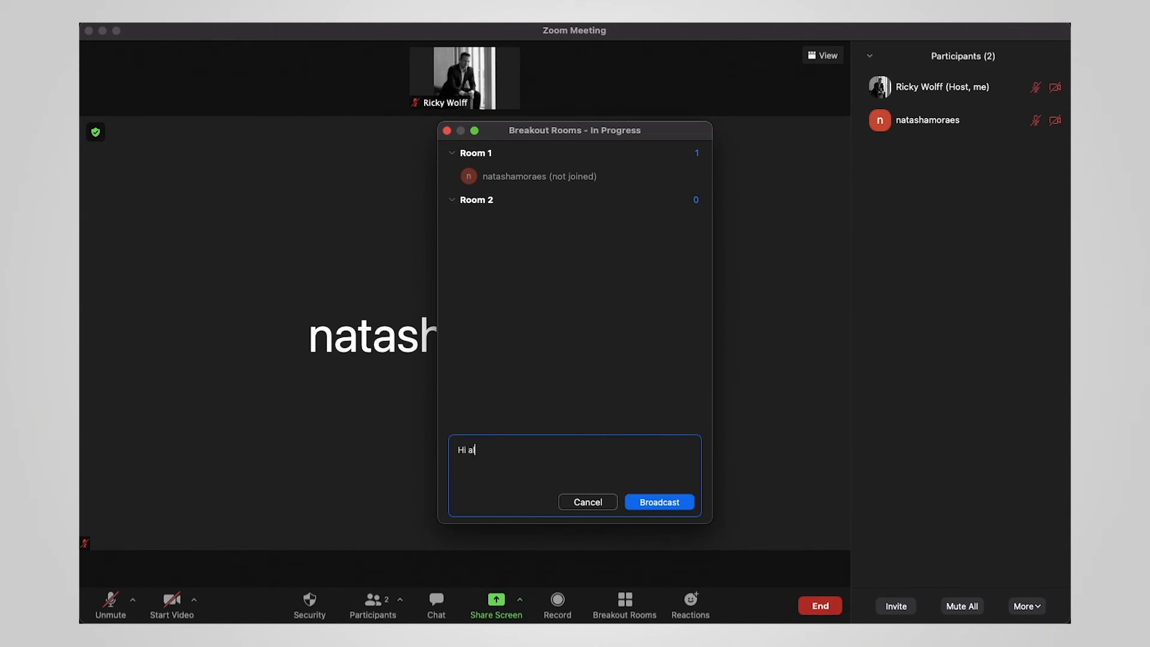
{"action": "left_click", "coordinate": [650, 501]}
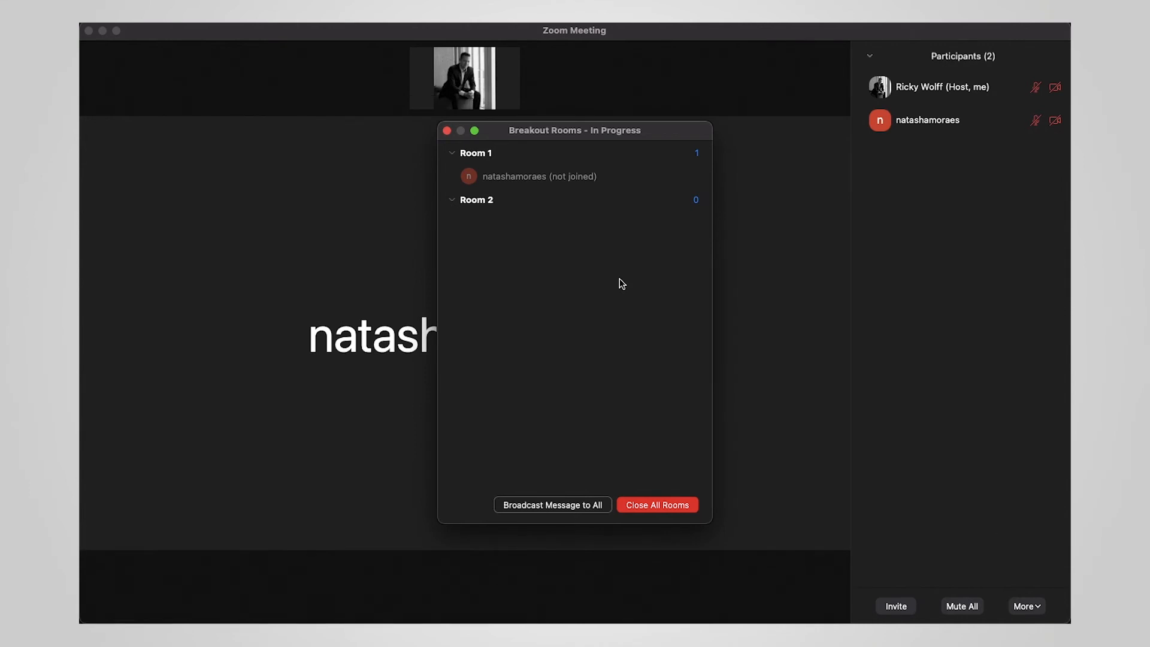
{"action": "mouse_move", "coordinate": [474, 180]}
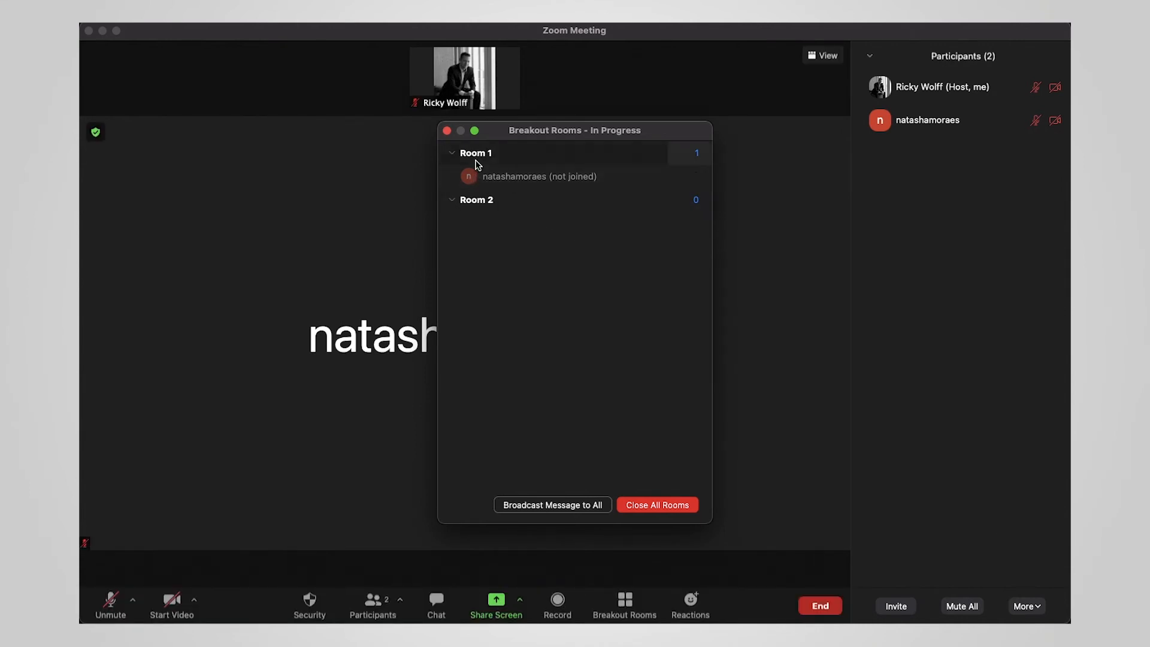
{"action": "left_click", "coordinate": [590, 293]}
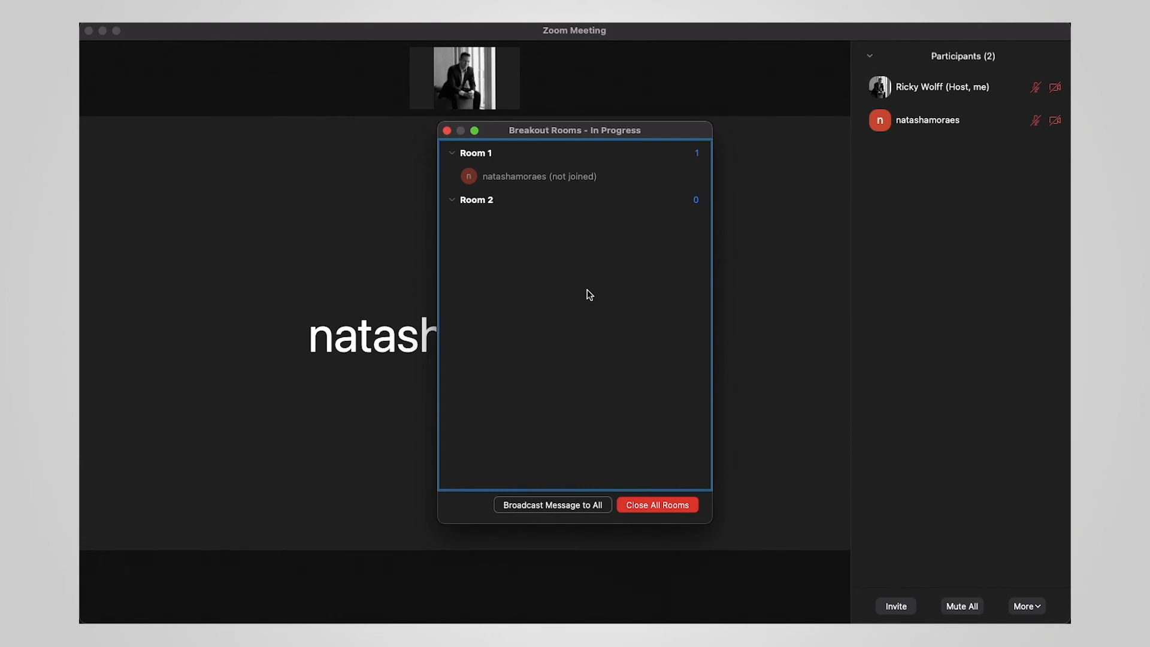
{"action": "mouse_move", "coordinate": [561, 174]}
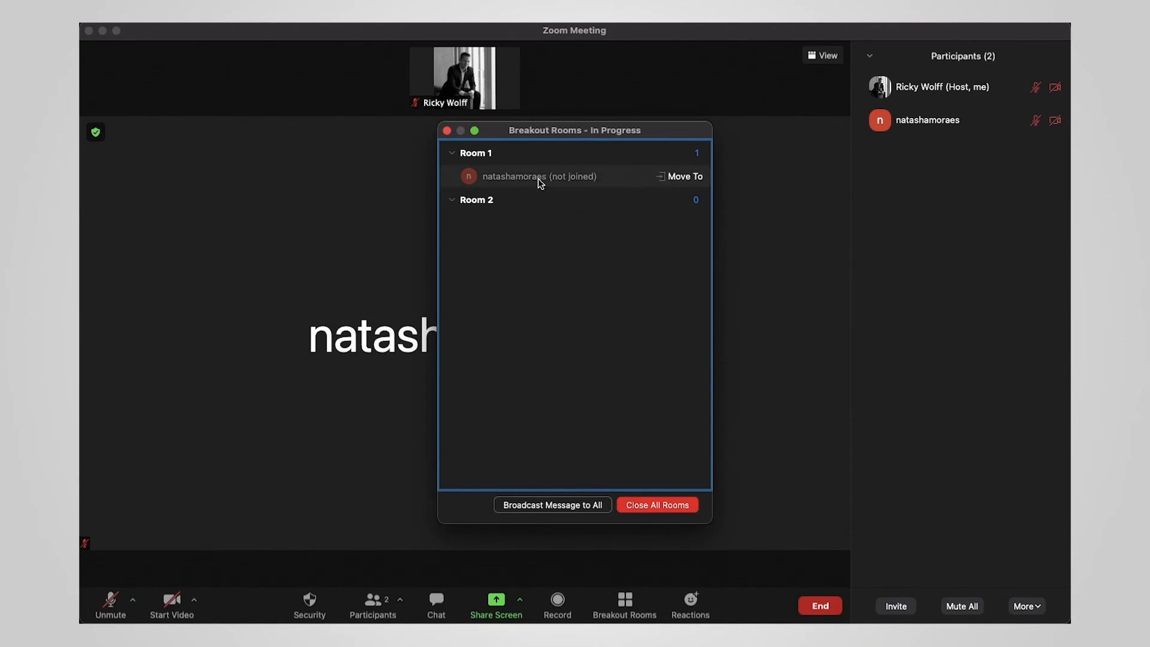
- Move the unjoined attendee from Room 1 into Room 2
{"action": "left_click", "coordinate": [679, 175]}
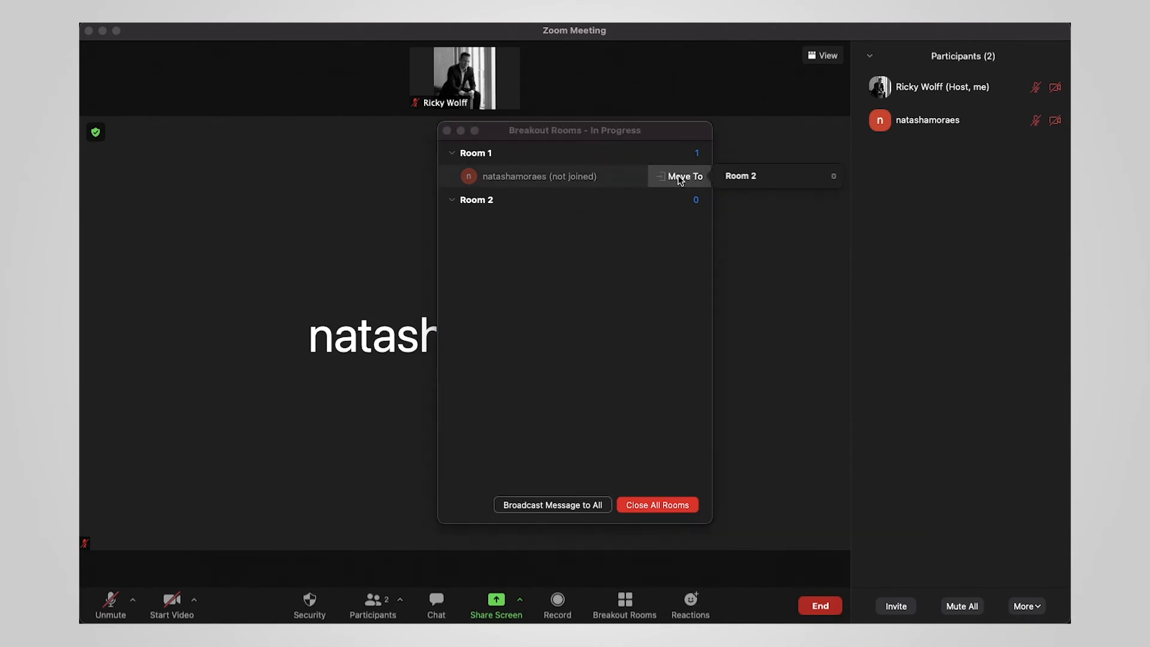
{"action": "left_click", "coordinate": [753, 173]}
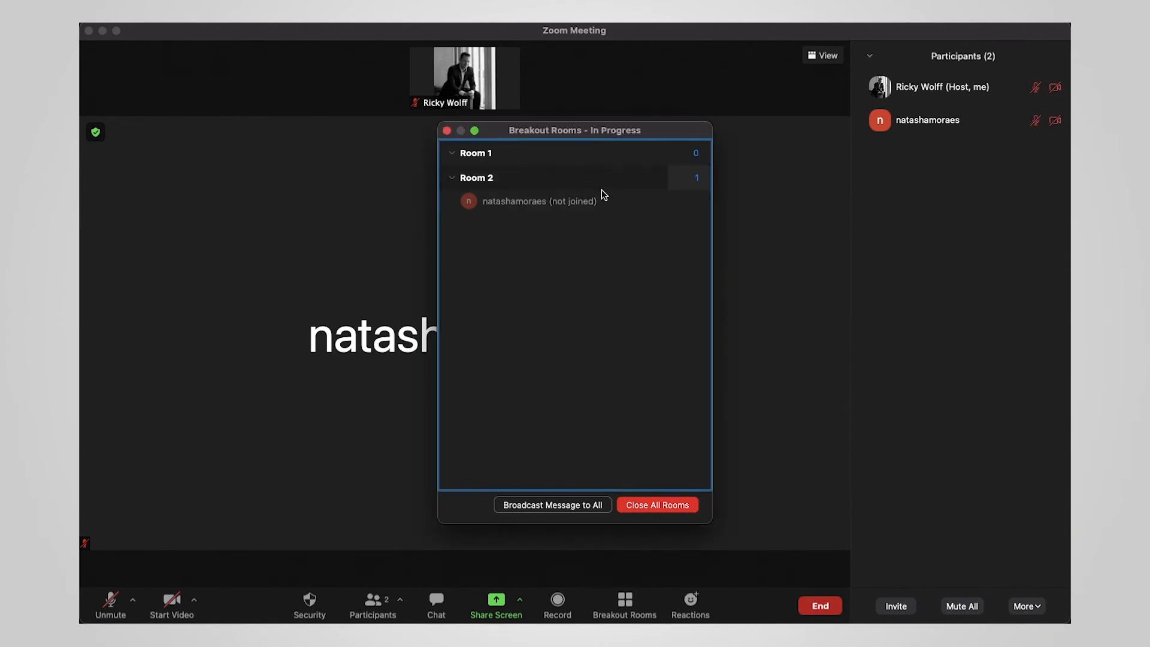
{"action": "mouse_move", "coordinate": [634, 205]}
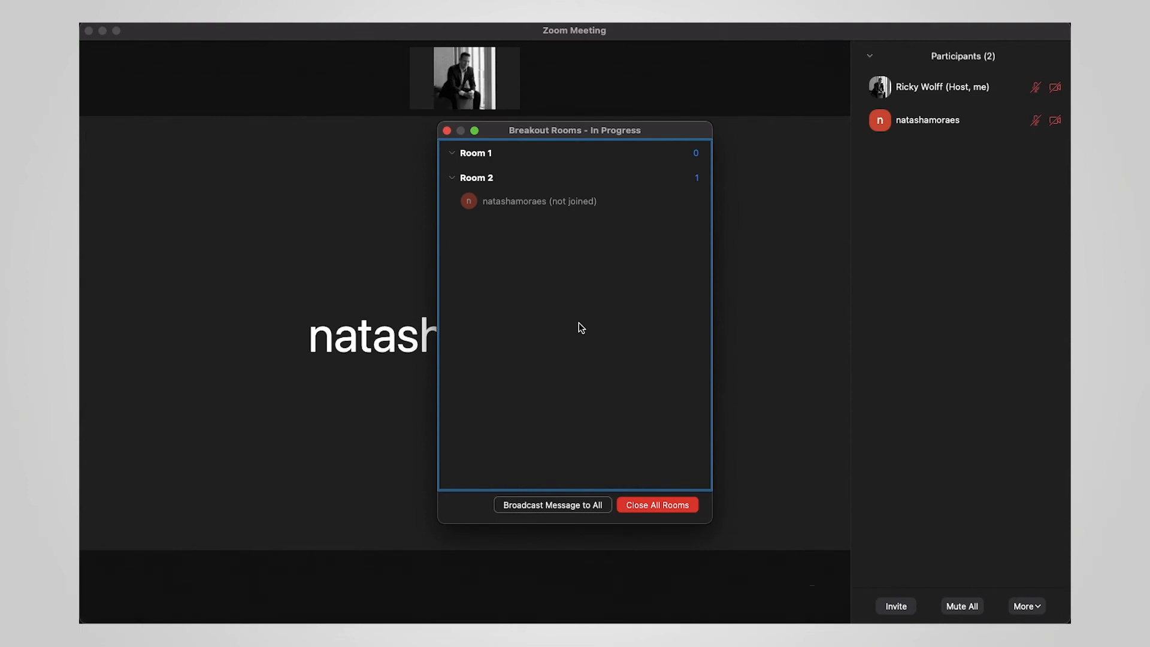
- Close all breakout rooms and dismiss the 60-second leaving notice
{"action": "left_click", "coordinate": [658, 506]}
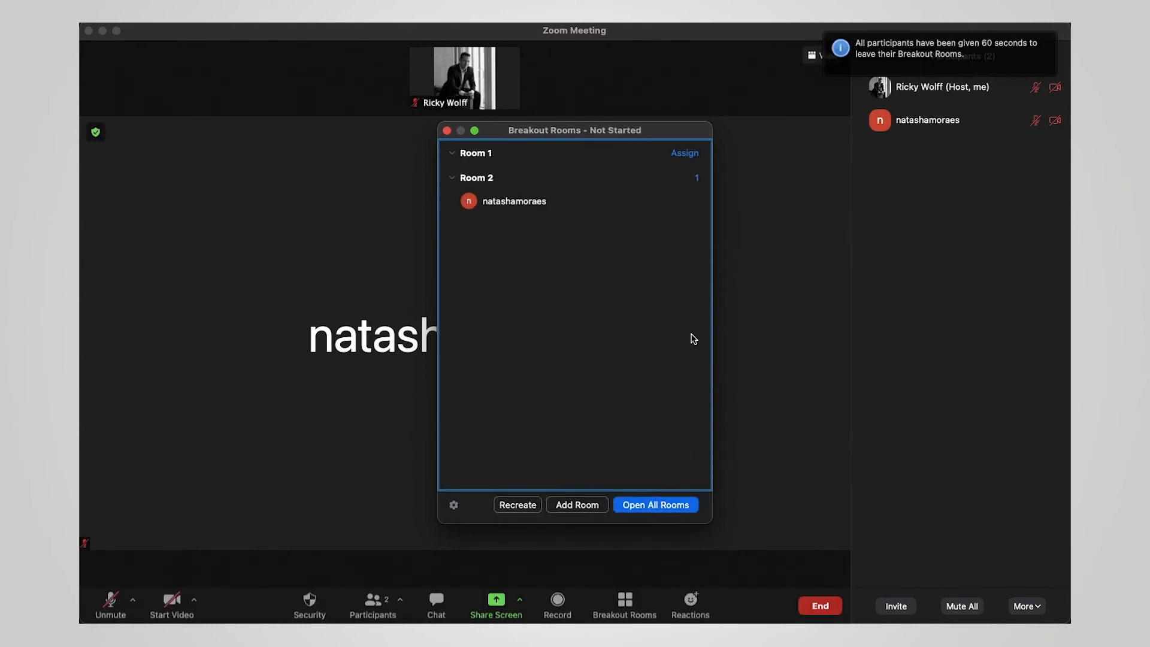
{"action": "left_click", "coordinate": [839, 63]}
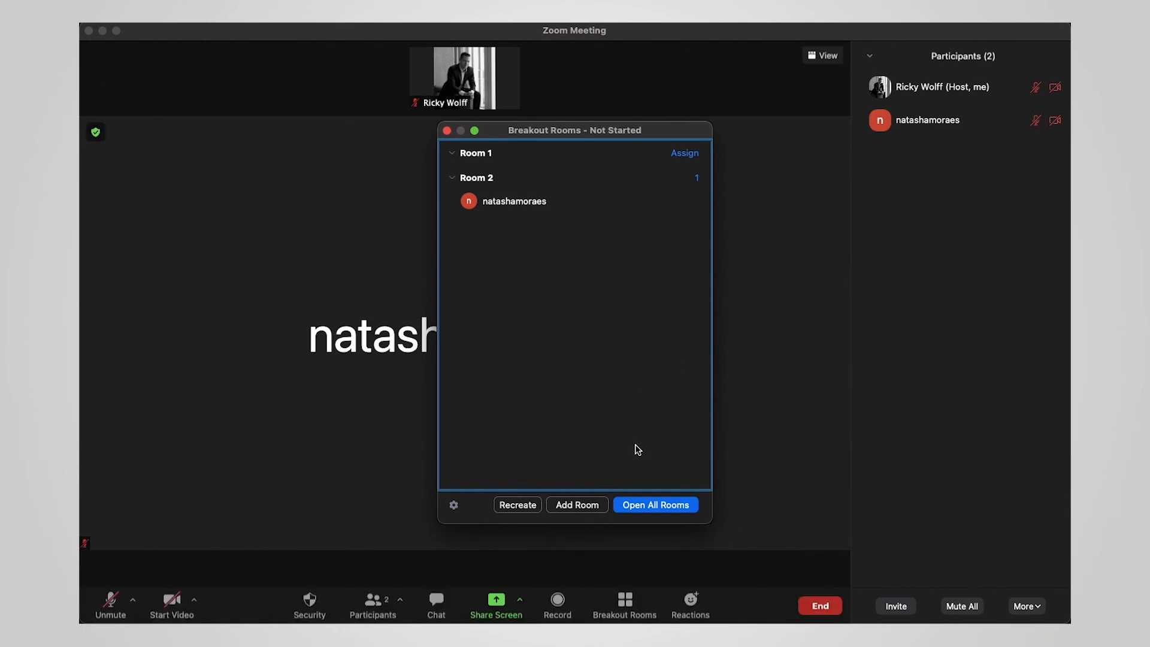
- Reopen all breakout rooms and join Room 2 as the host
{"action": "left_click", "coordinate": [629, 508]}
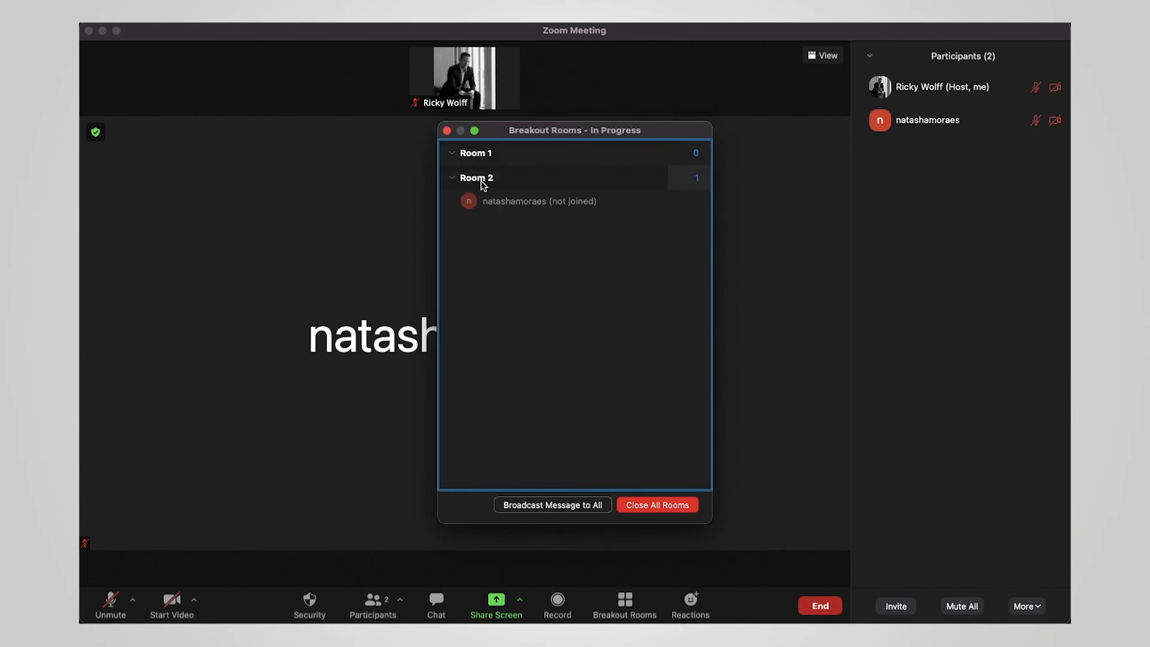
{"action": "mouse_move", "coordinate": [695, 185]}
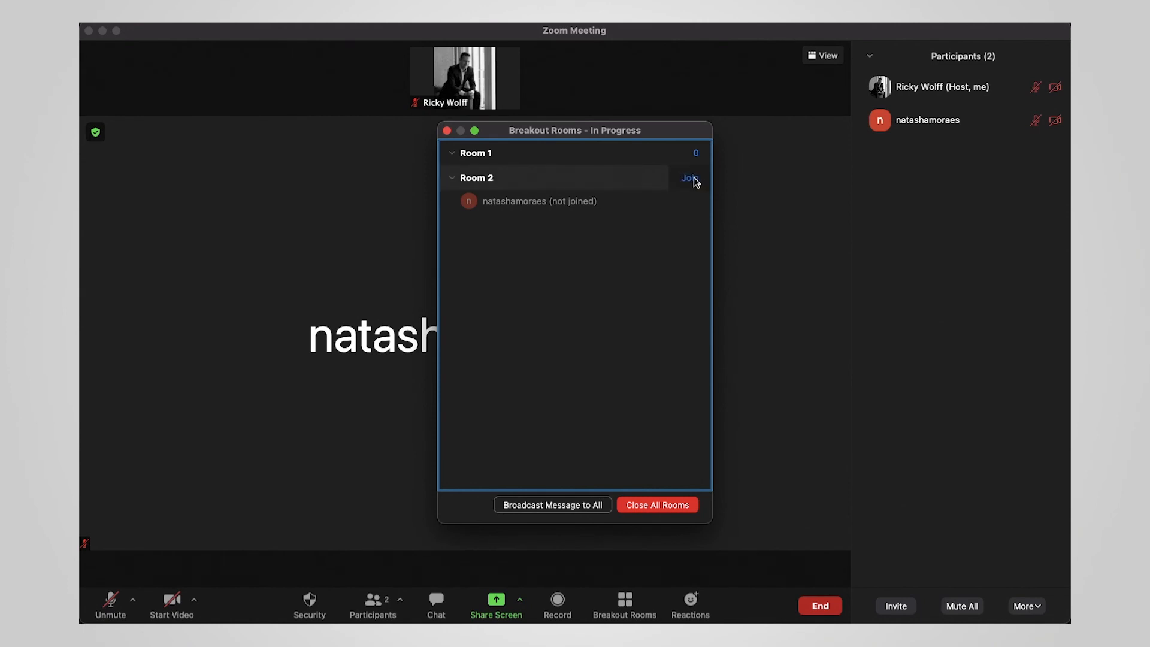
{"action": "left_click", "coordinate": [690, 179]}
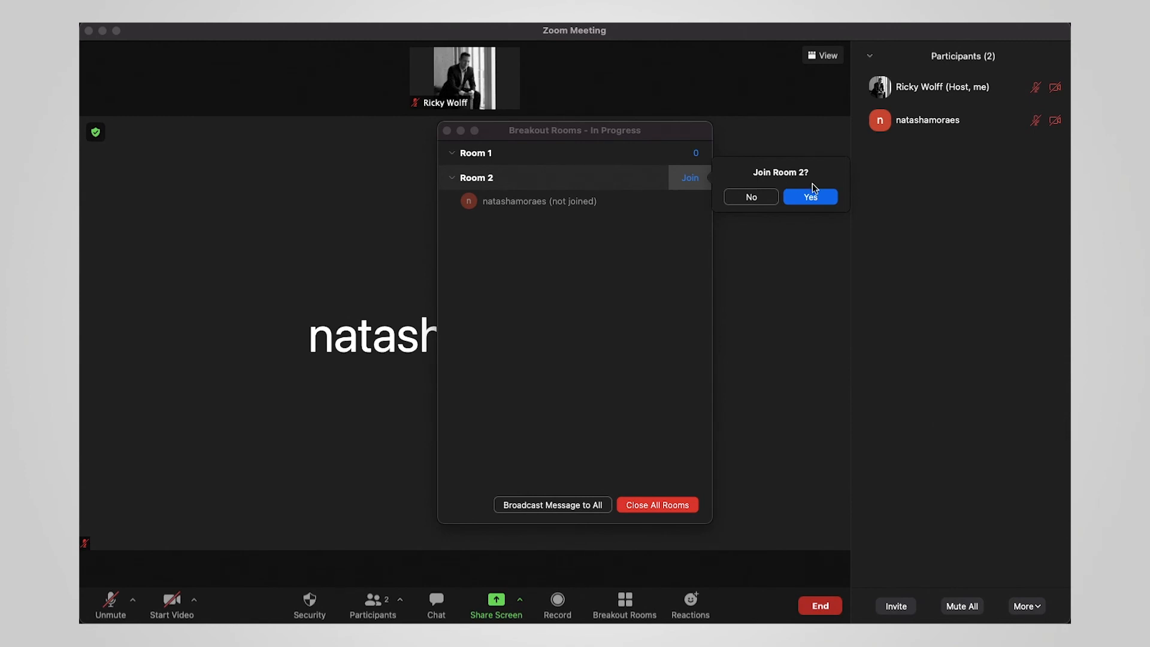
{"action": "left_click", "coordinate": [805, 199]}
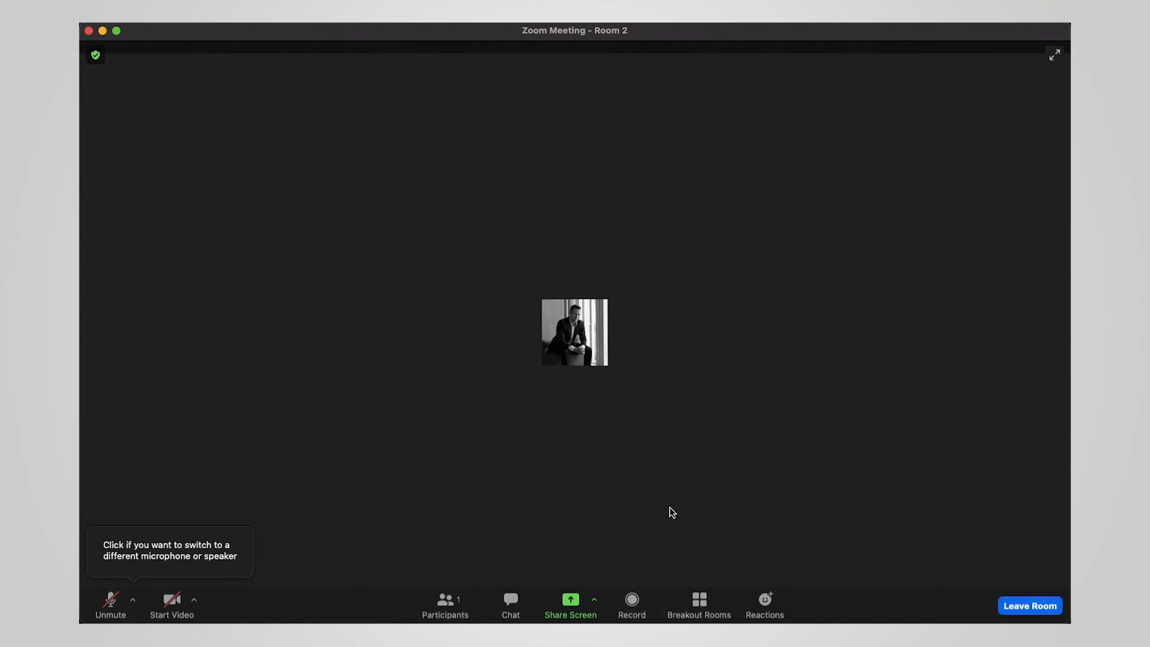
- Switch the host from Room 2 into breakout Room 1
{"action": "left_click", "coordinate": [707, 607]}
{"action": "mouse_move", "coordinate": [609, 233]}
{"action": "left_click", "coordinate": [690, 223]}
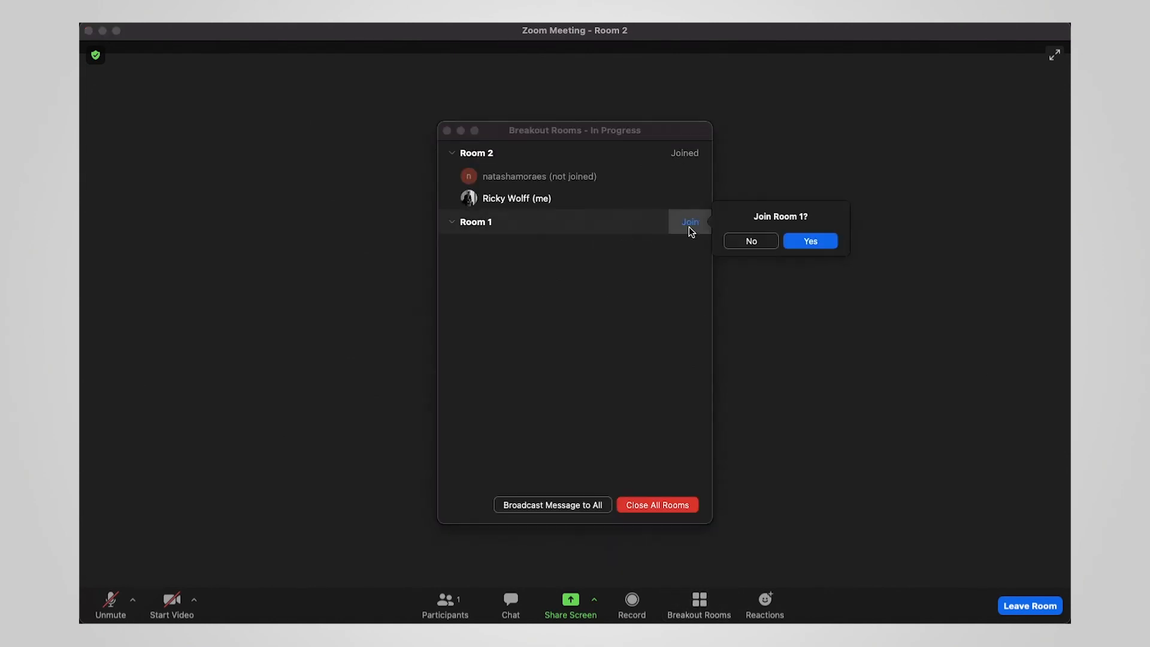
{"action": "left_click", "coordinate": [814, 241]}
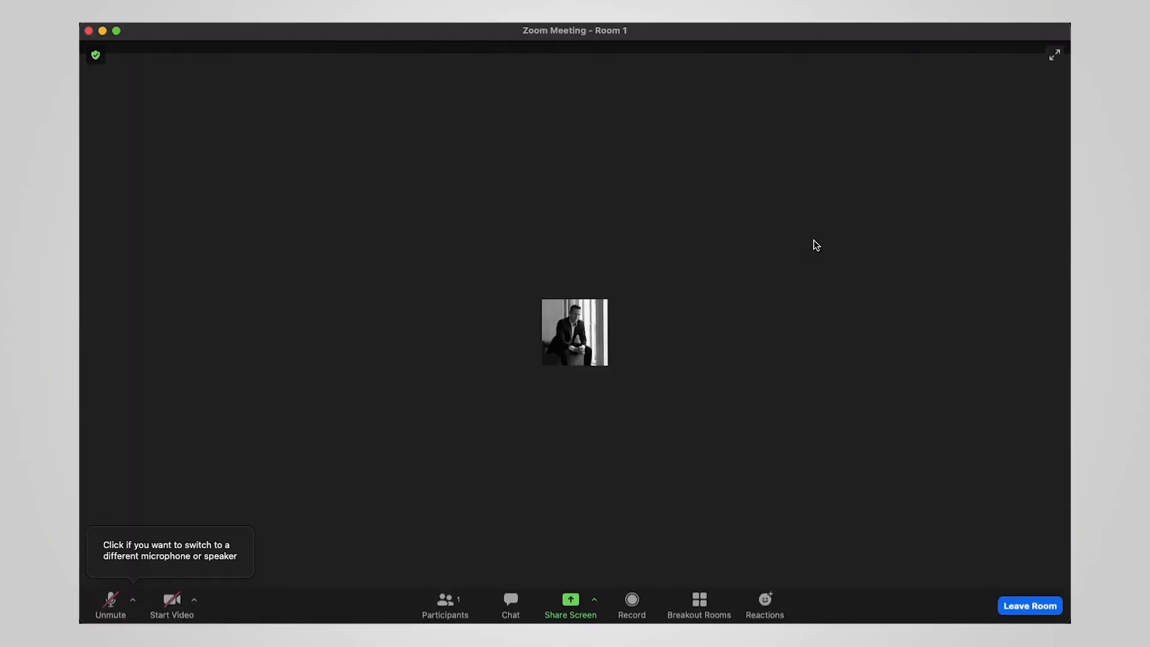
- Leave breakout Room 1 and go back to the main meeting
{"action": "left_click", "coordinate": [1013, 609]}
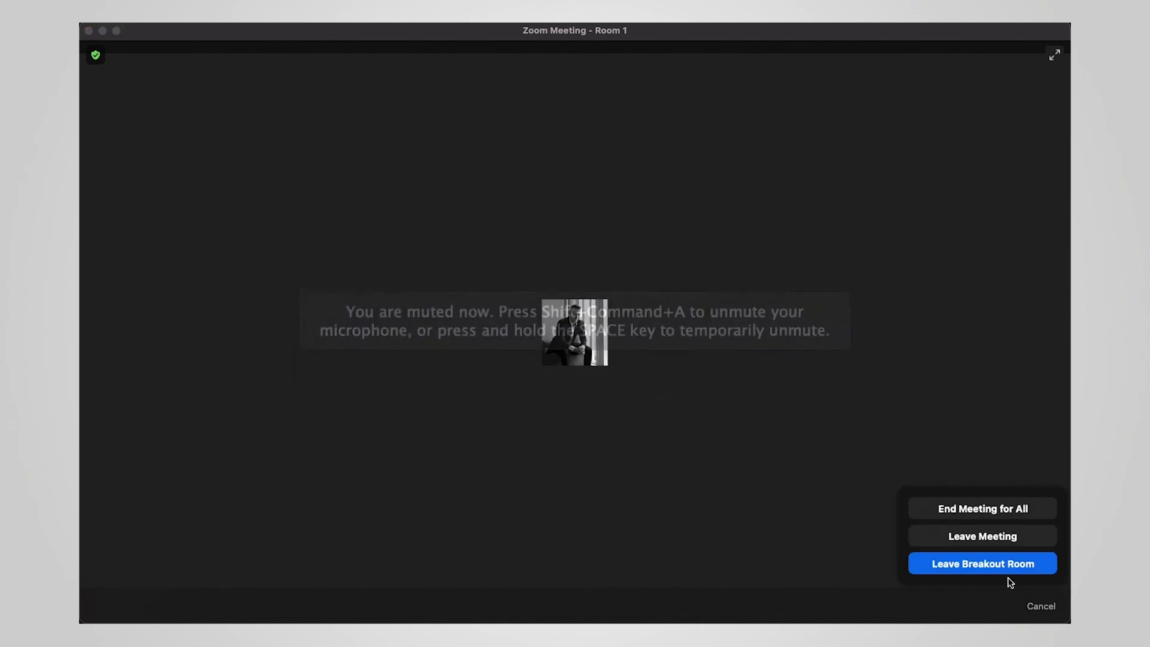
{"action": "left_click", "coordinate": [951, 570]}
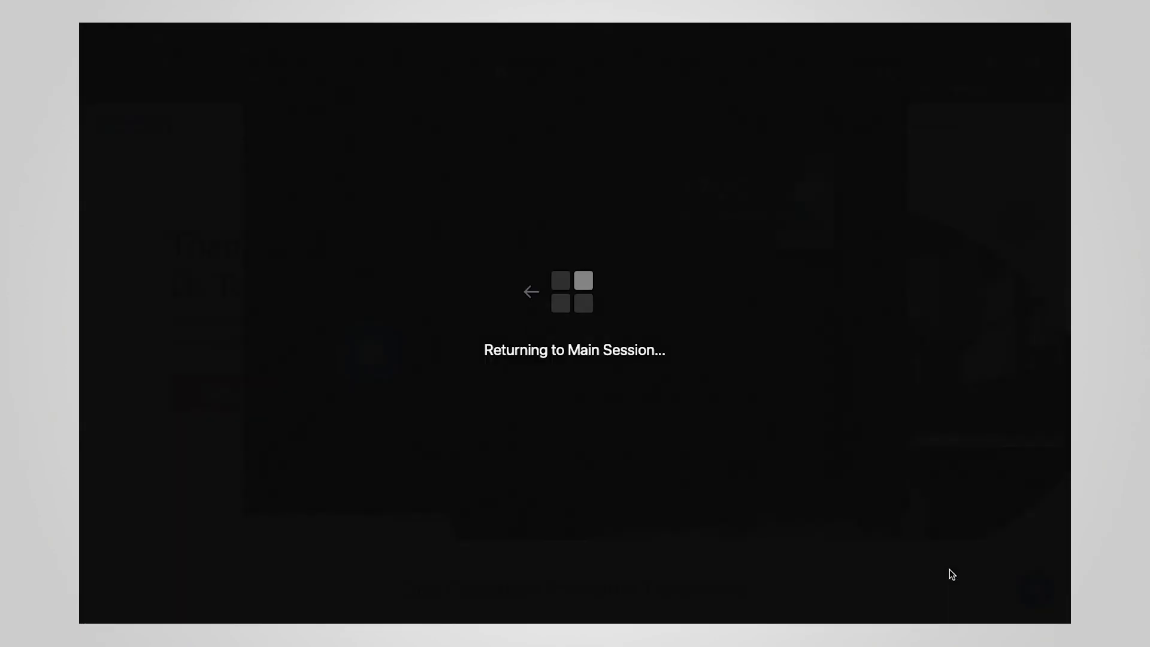